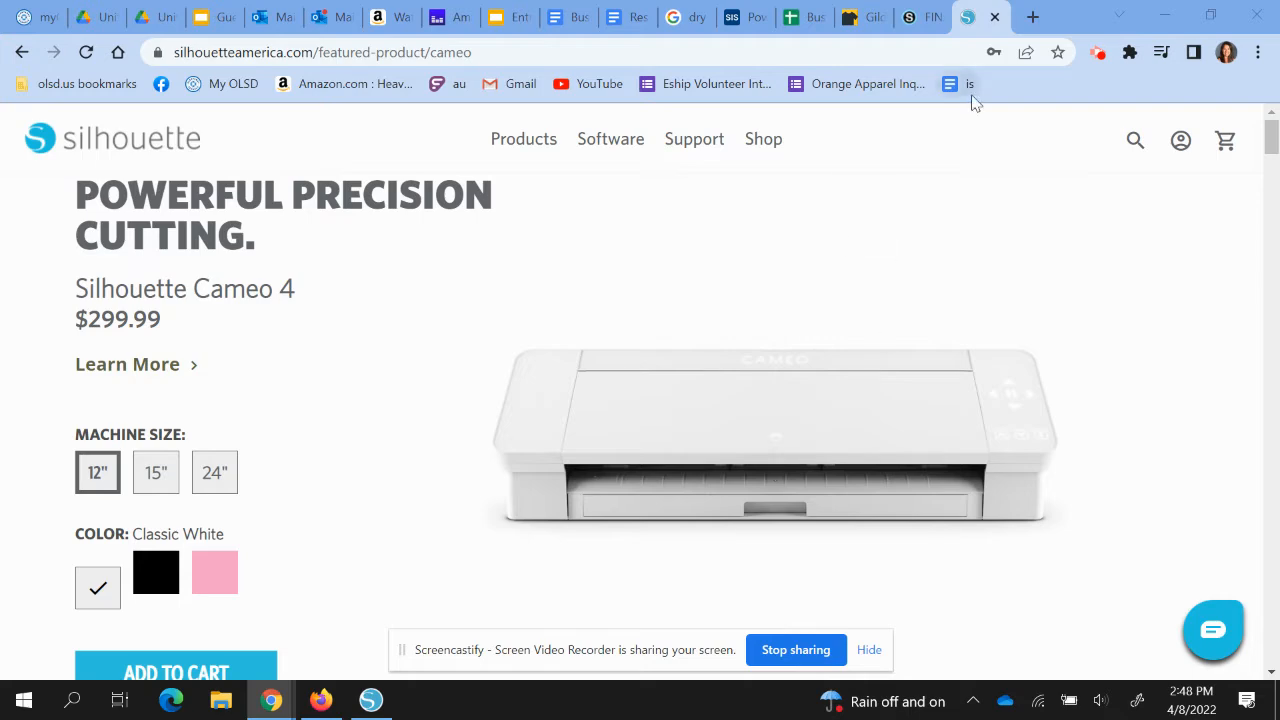
Switch to Silhouette Studio and start a new blank design document
click(1166, 17)
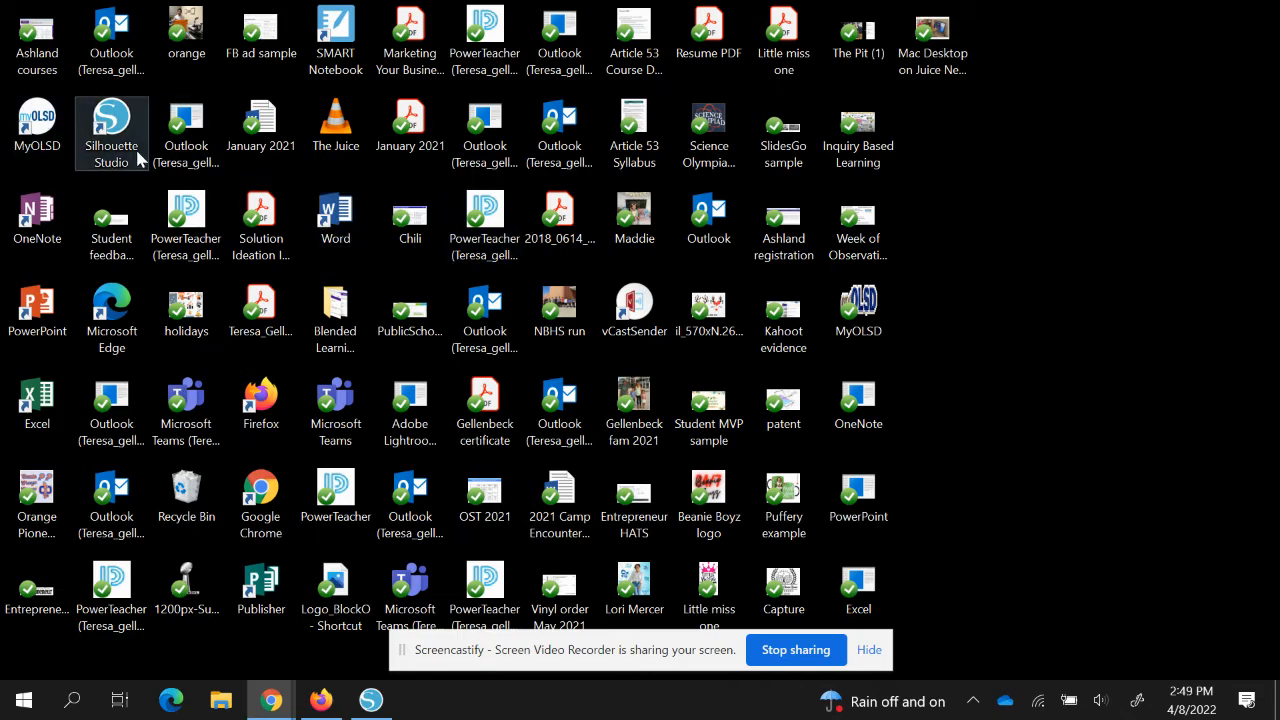
click(371, 700)
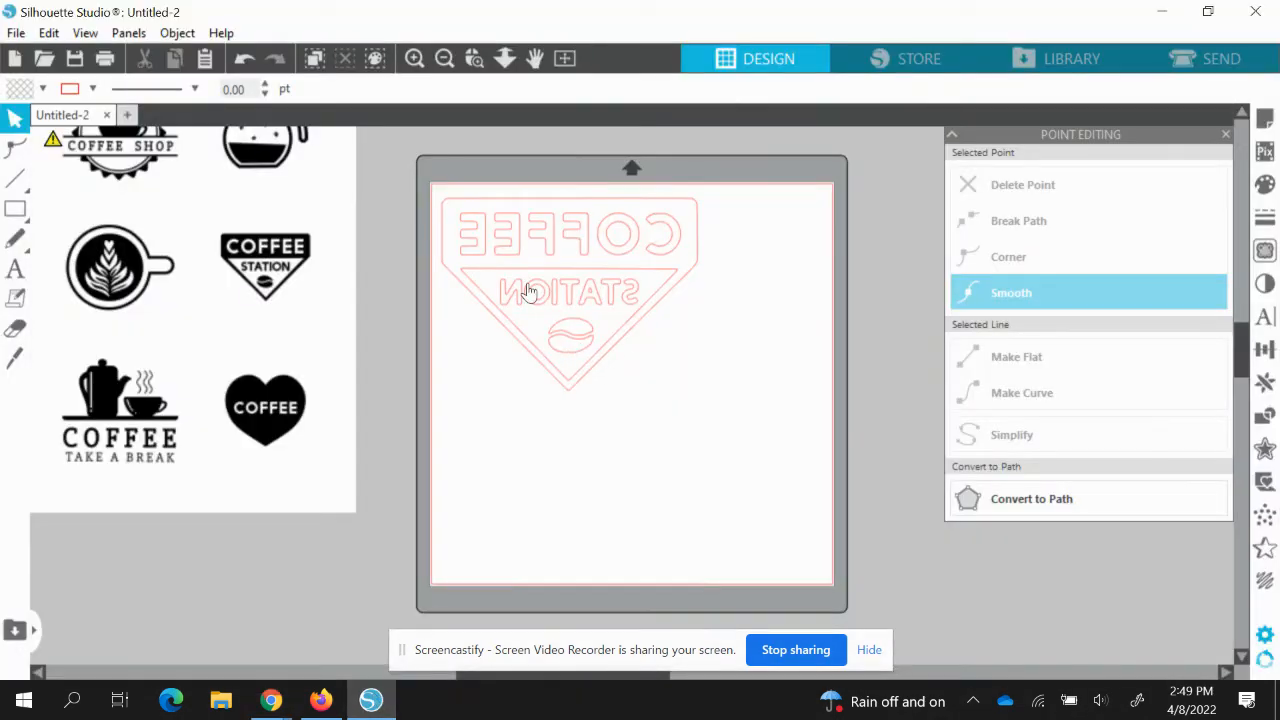
click(127, 116)
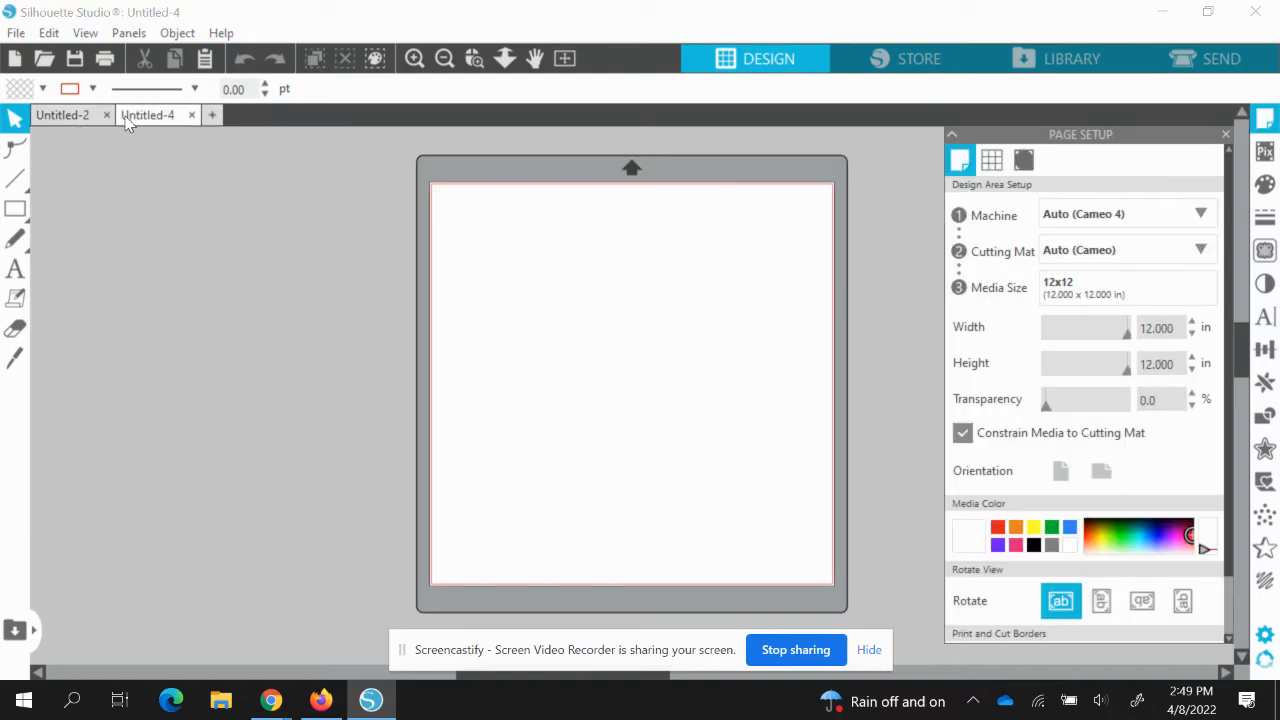
click(19, 36)
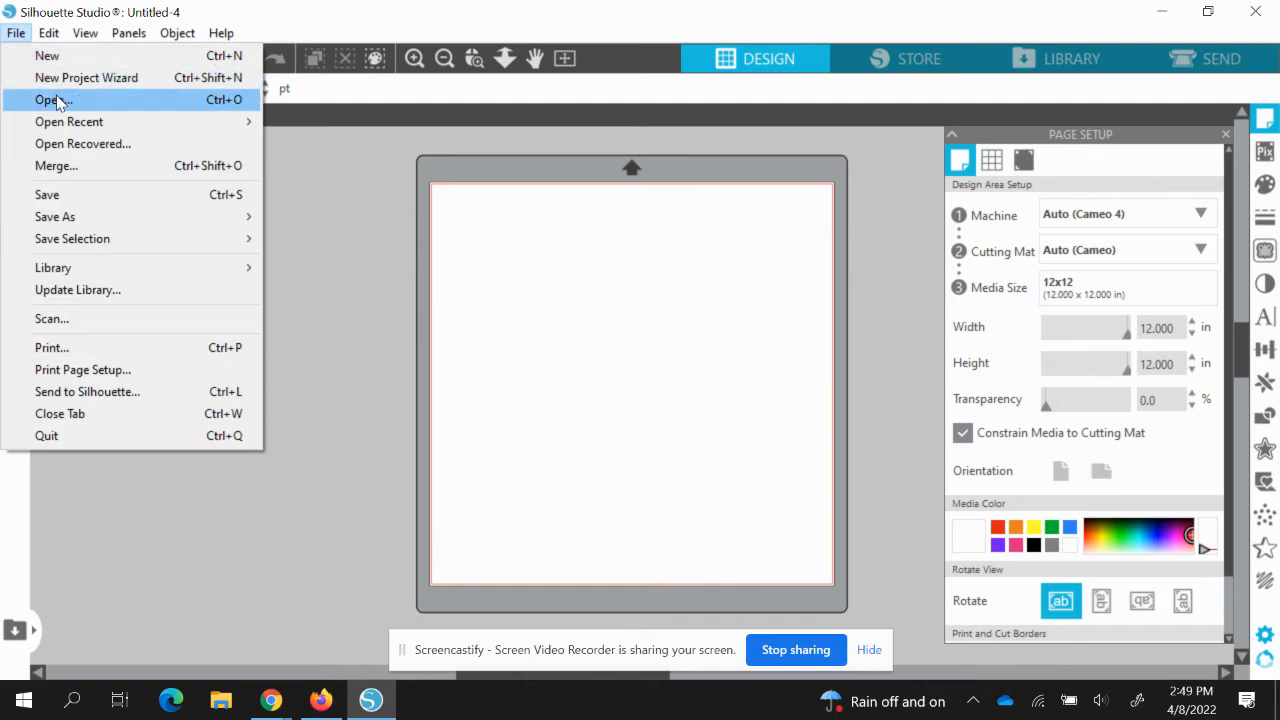
click(310, 216)
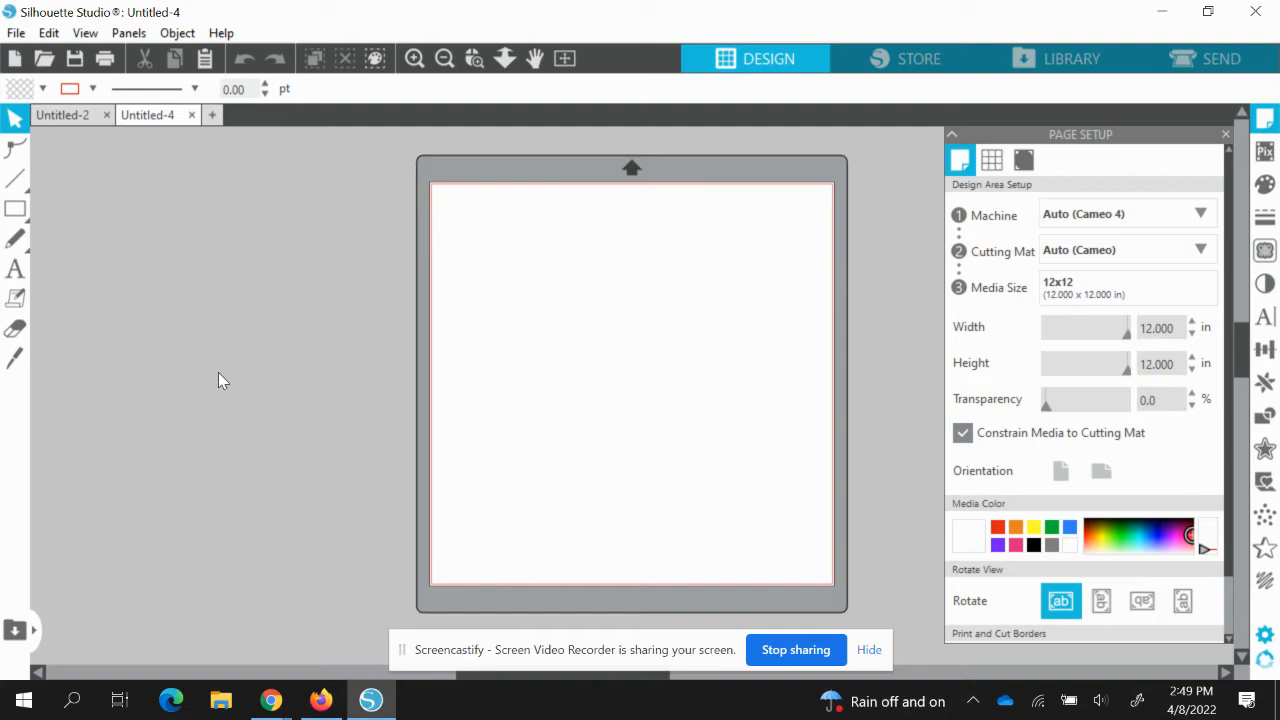
key(ctrl+v)
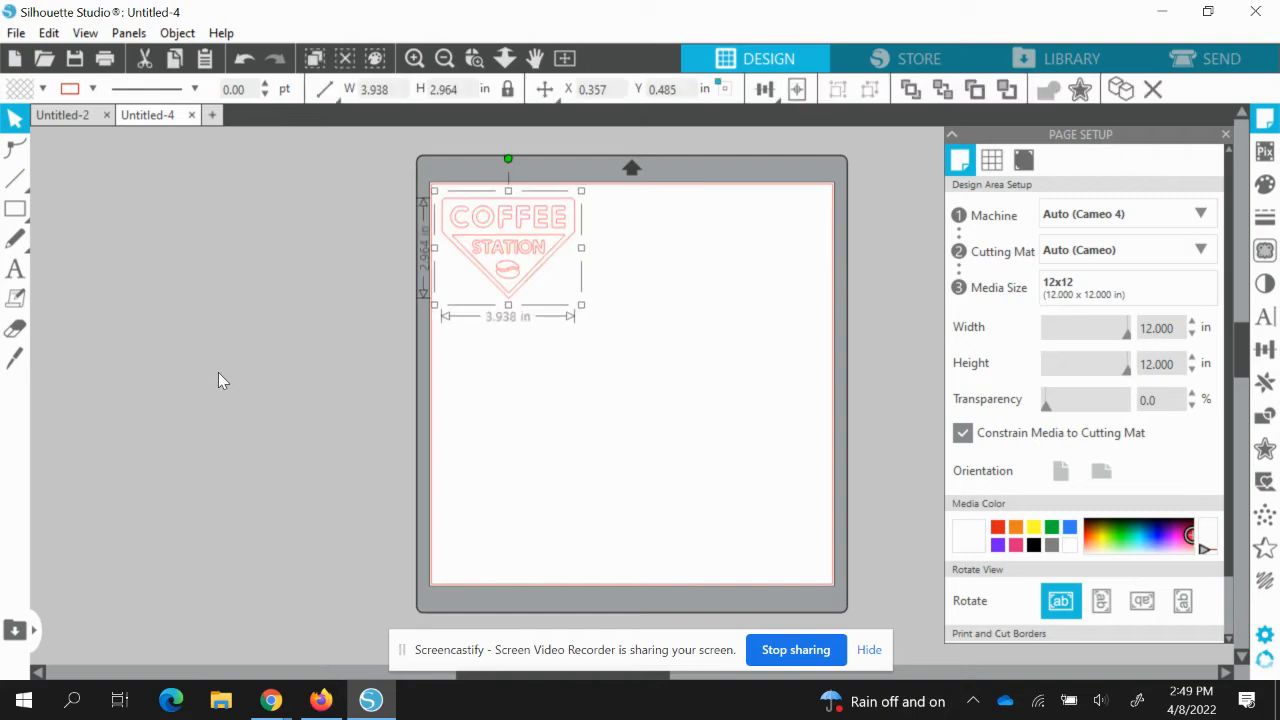
key(ctrl+z)
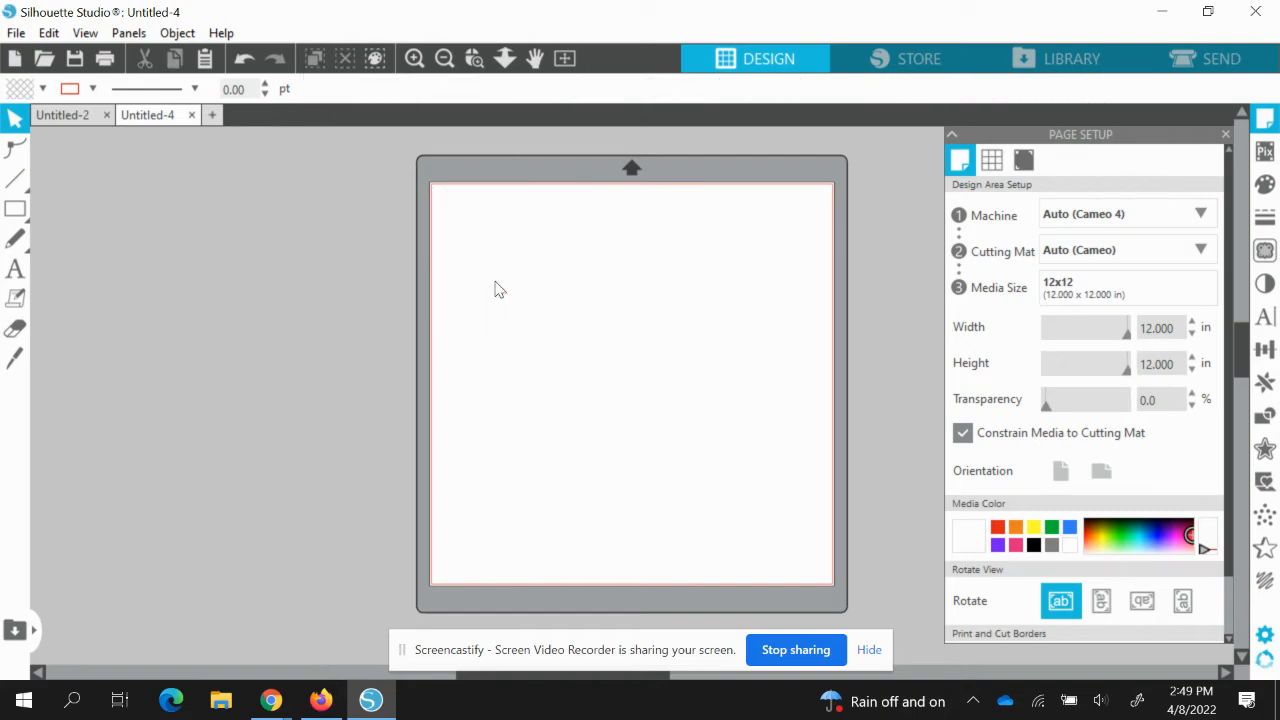
Cut the coffee logo sheet image from Untitled-2 and paste it into Untitled-4, placed over the cutting mat
click(80, 115)
click(138, 318)
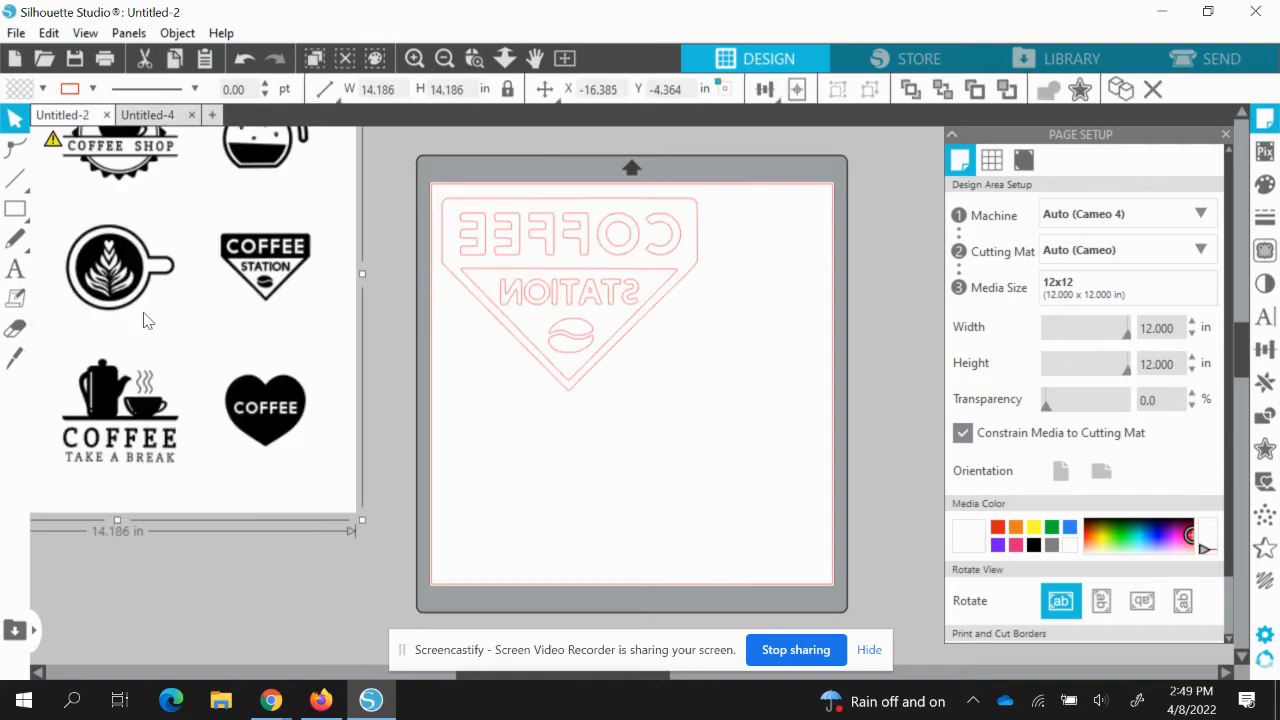
key(Delete)
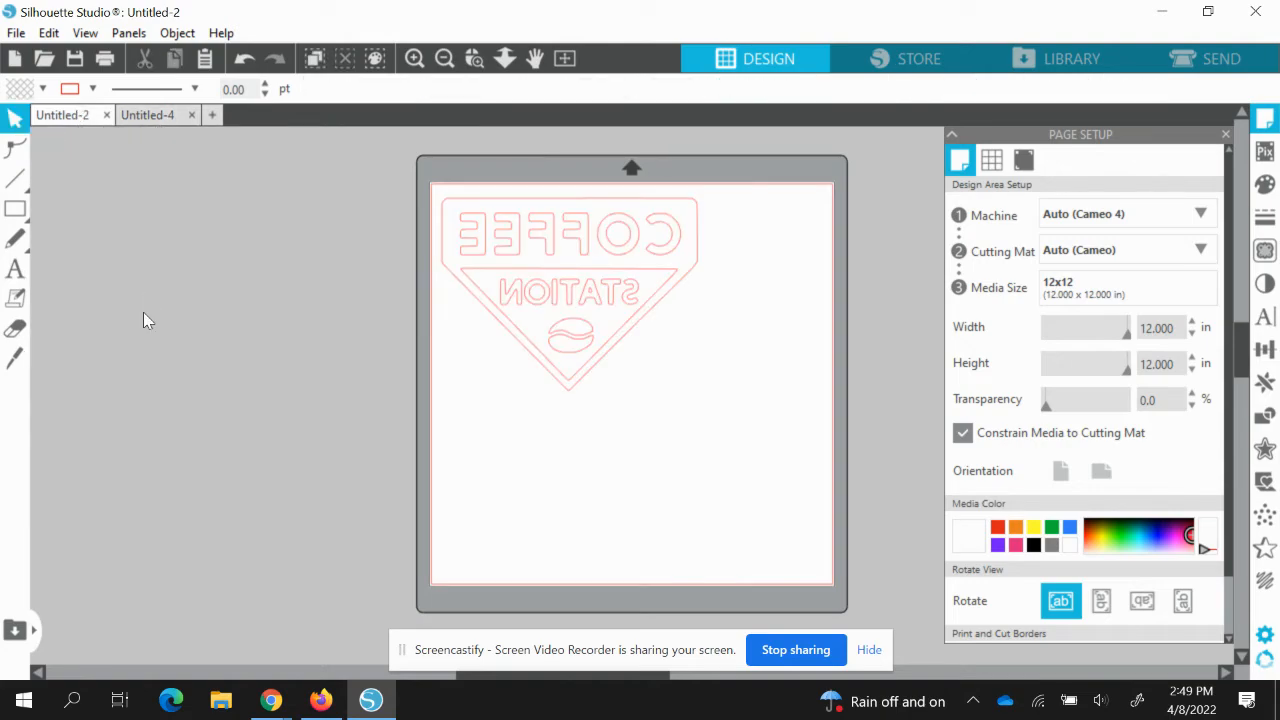
click(155, 116)
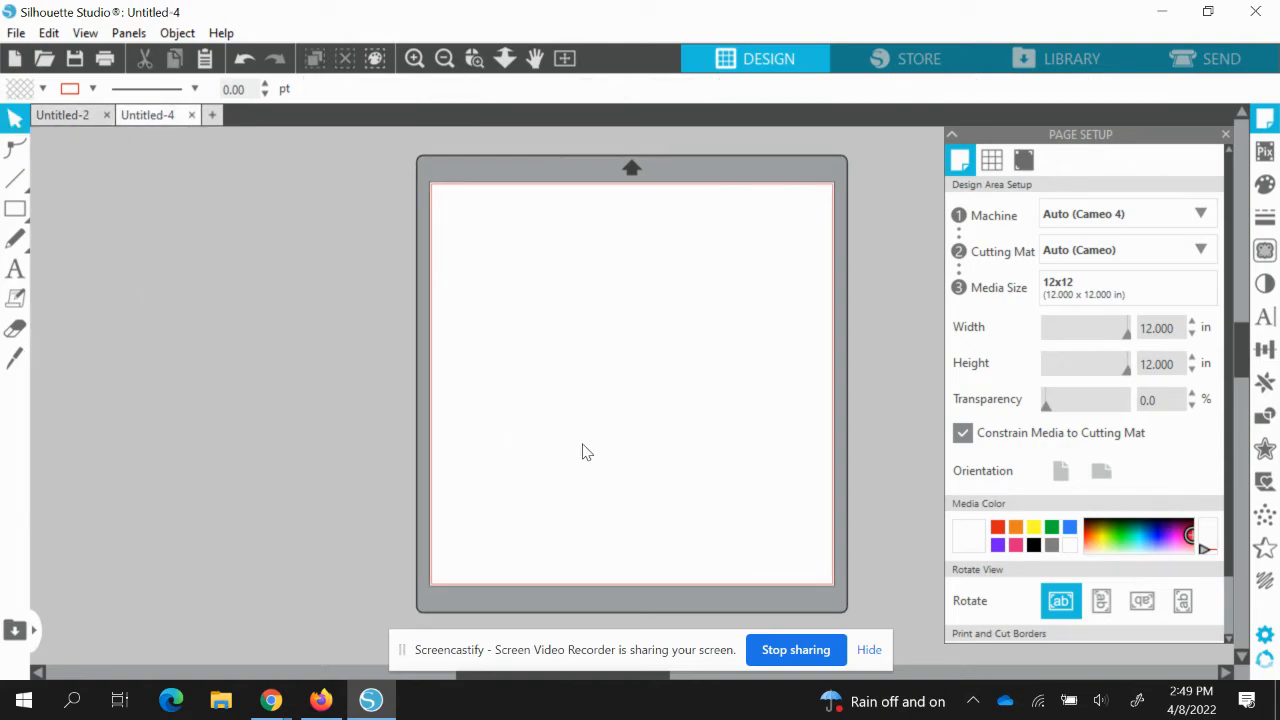
key(ctrl+v)
drag(235, 353, 706, 421)
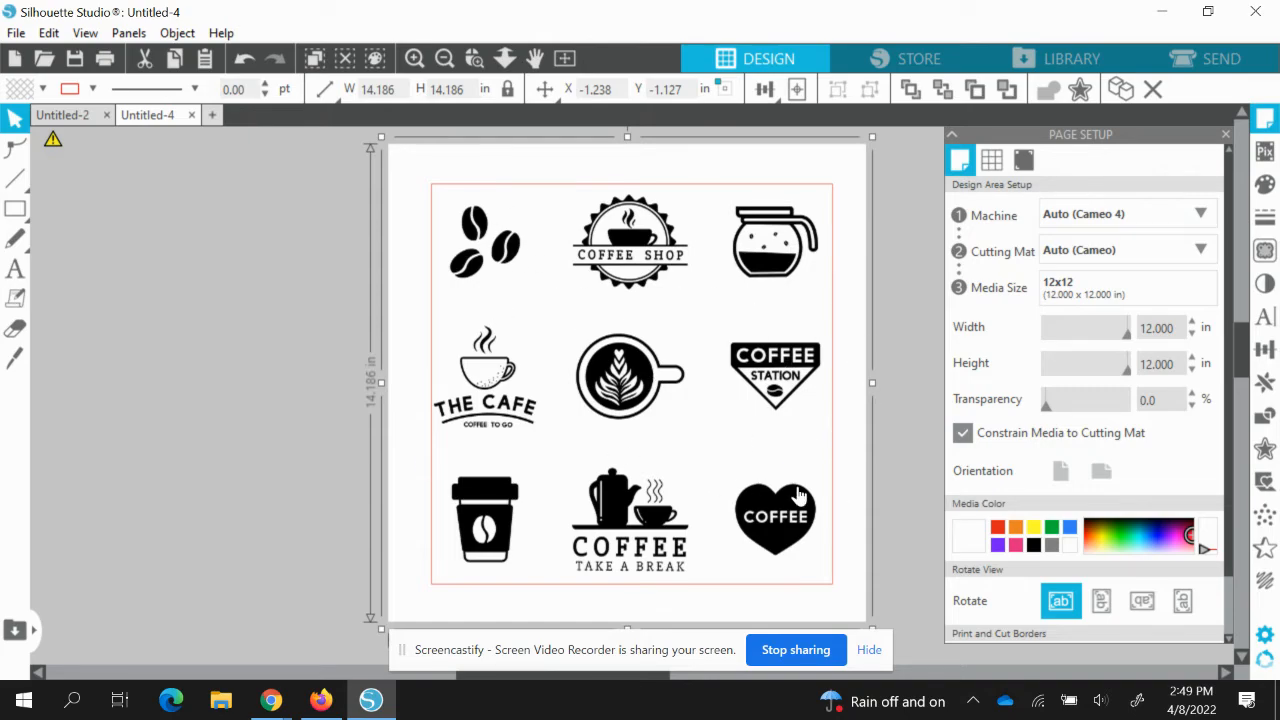
Enlarge the logo sheet proportionally to about 23.14 in wide and position it so the COFFEE heart lies inside the cutting area
drag(798, 497, 510, 217)
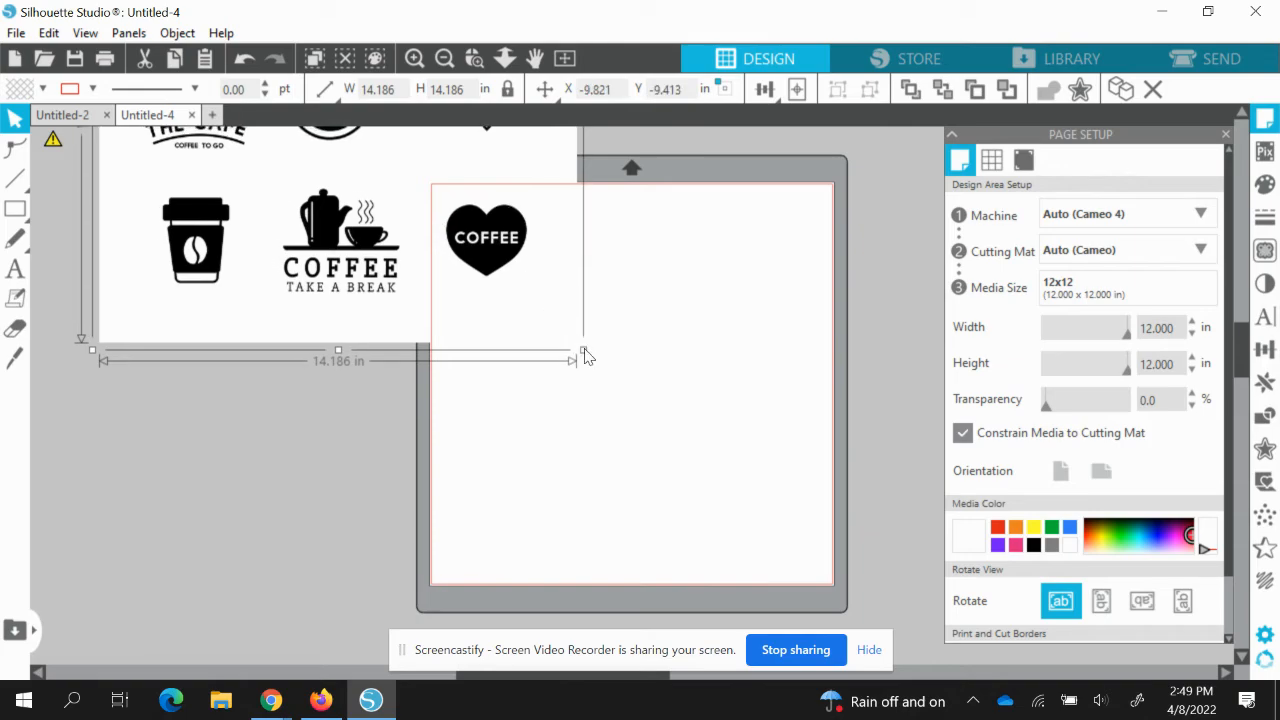
drag(585, 352, 614, 380)
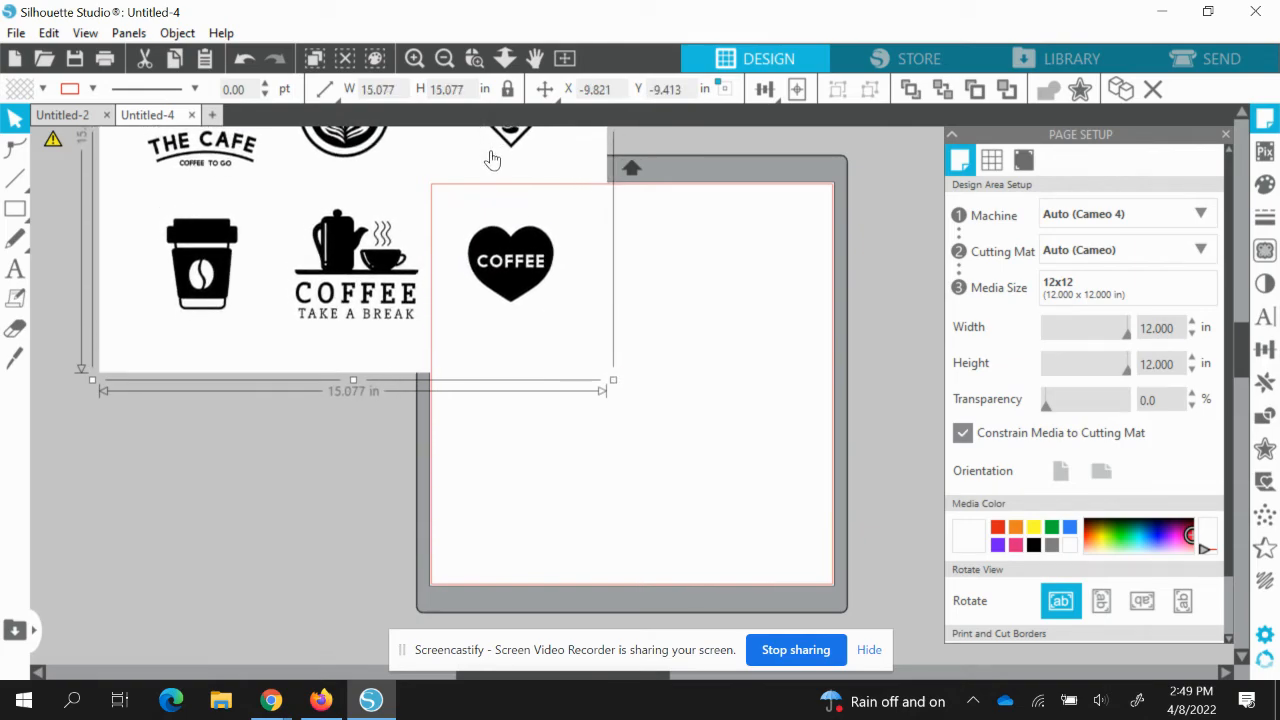
drag(491, 160, 226, 201)
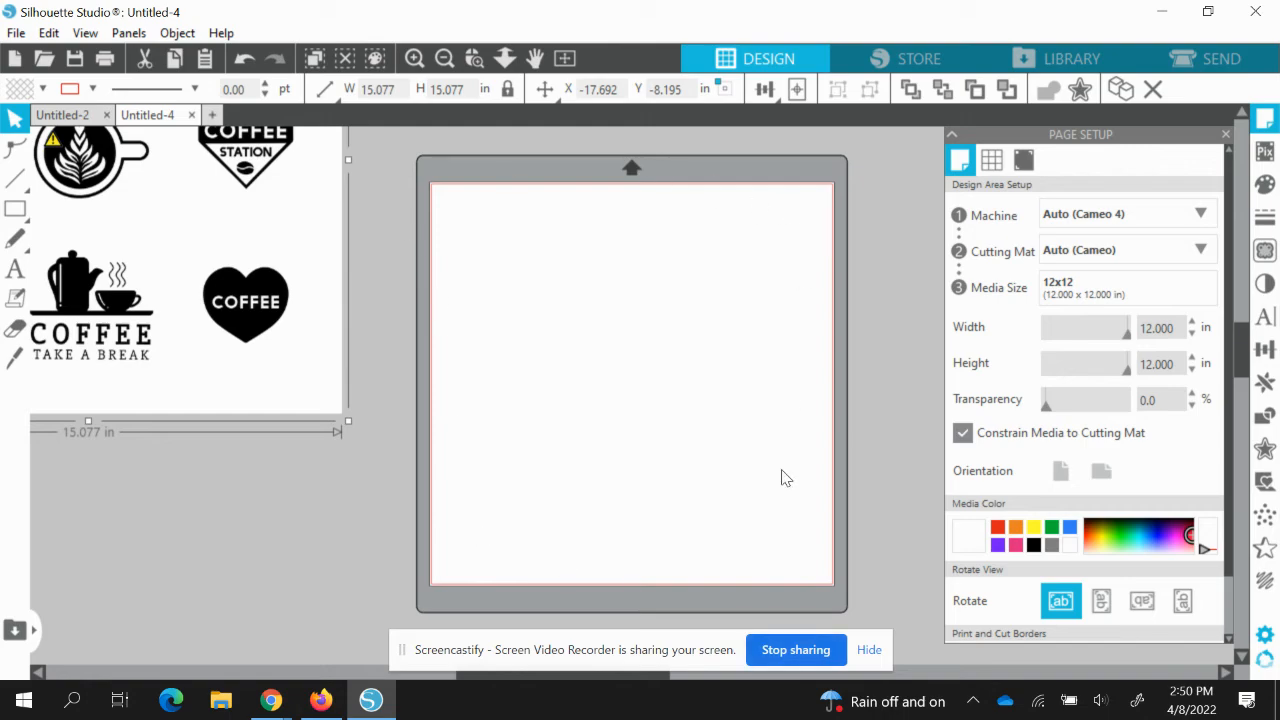
drag(245, 295, 489, 235)
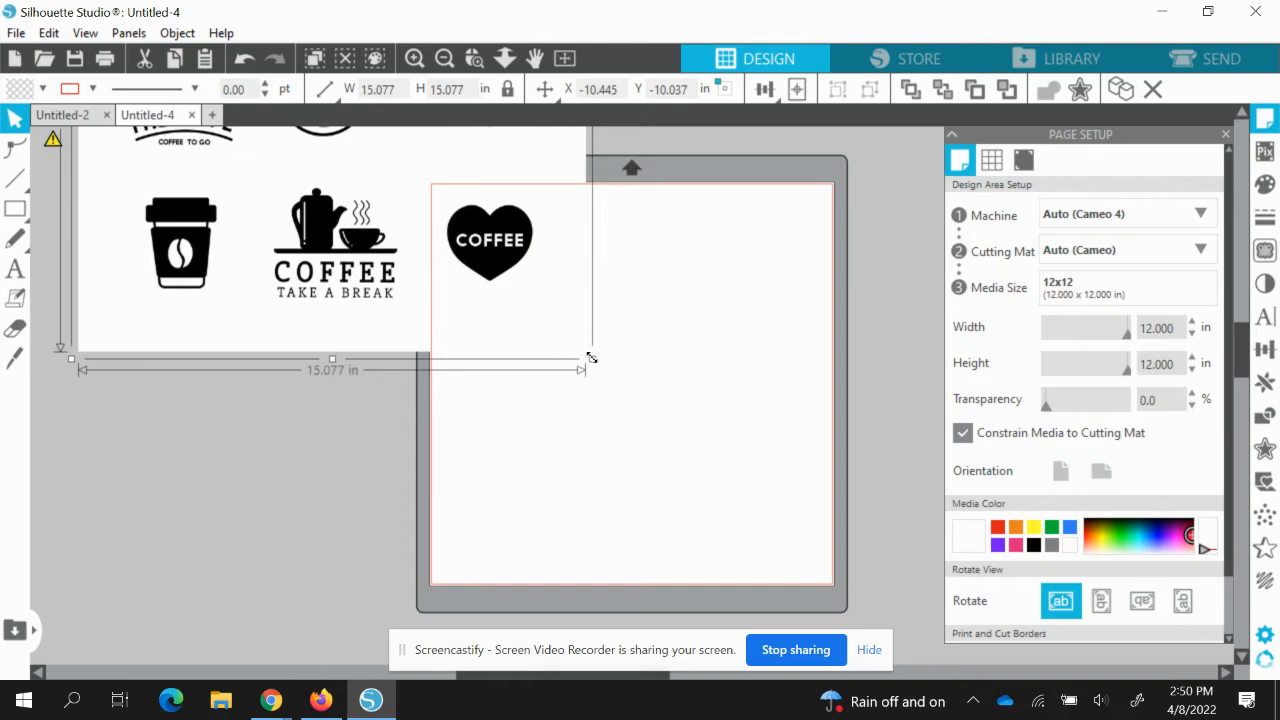
drag(592, 357, 710, 490)
drag(598, 392, 463, 264)
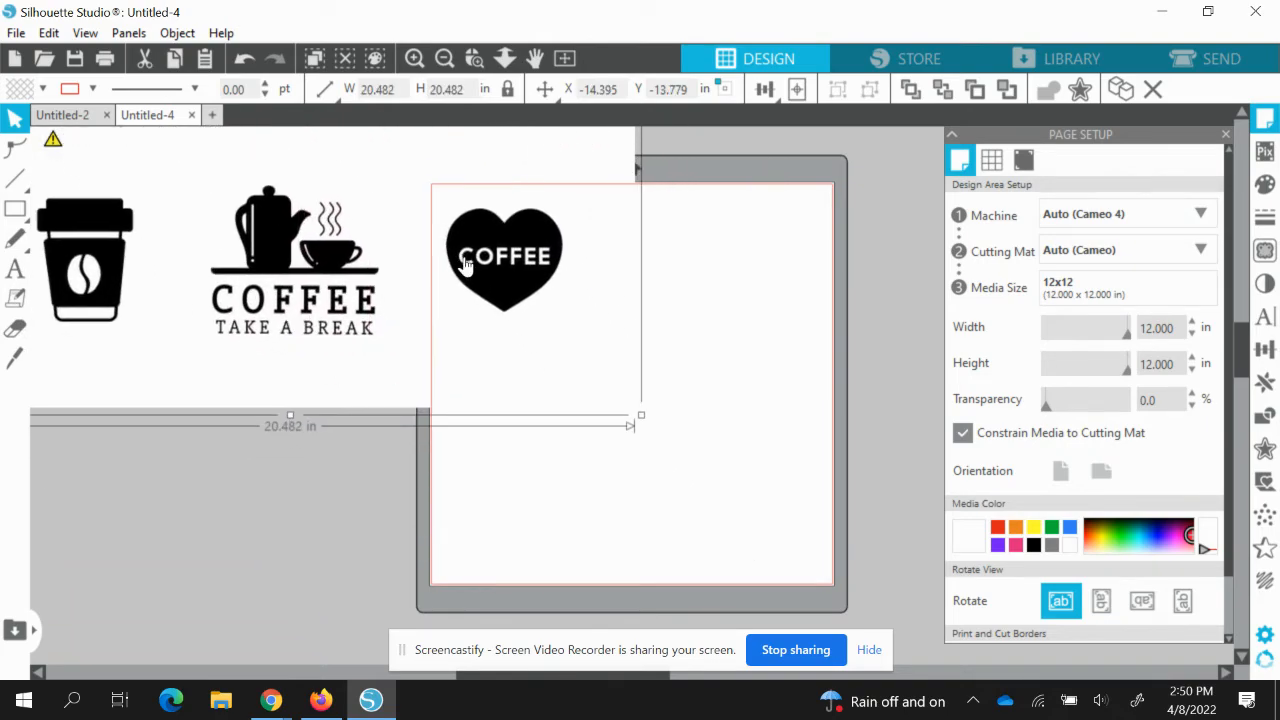
drag(635, 410, 740, 497)
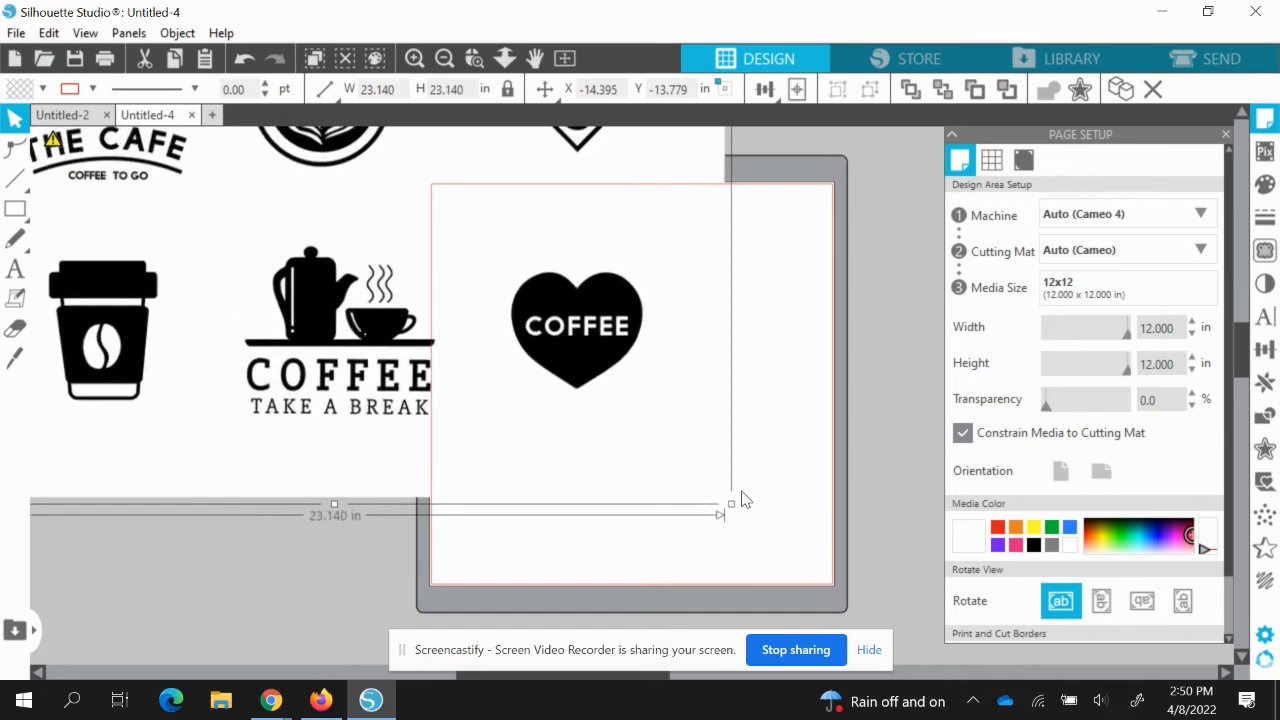
drag(617, 368, 642, 373)
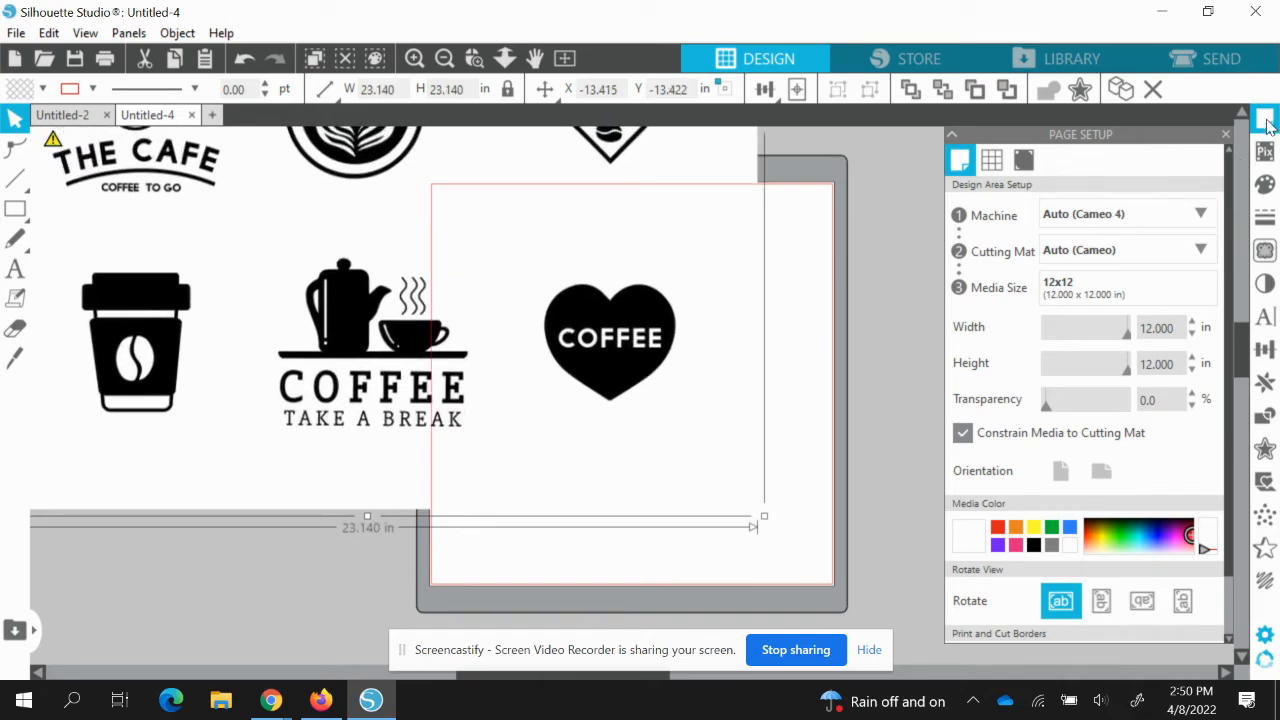
Trace the COFFEE heart within a selection about 6.53 by 6.15 in and move the source image off the mat
click(1265, 253)
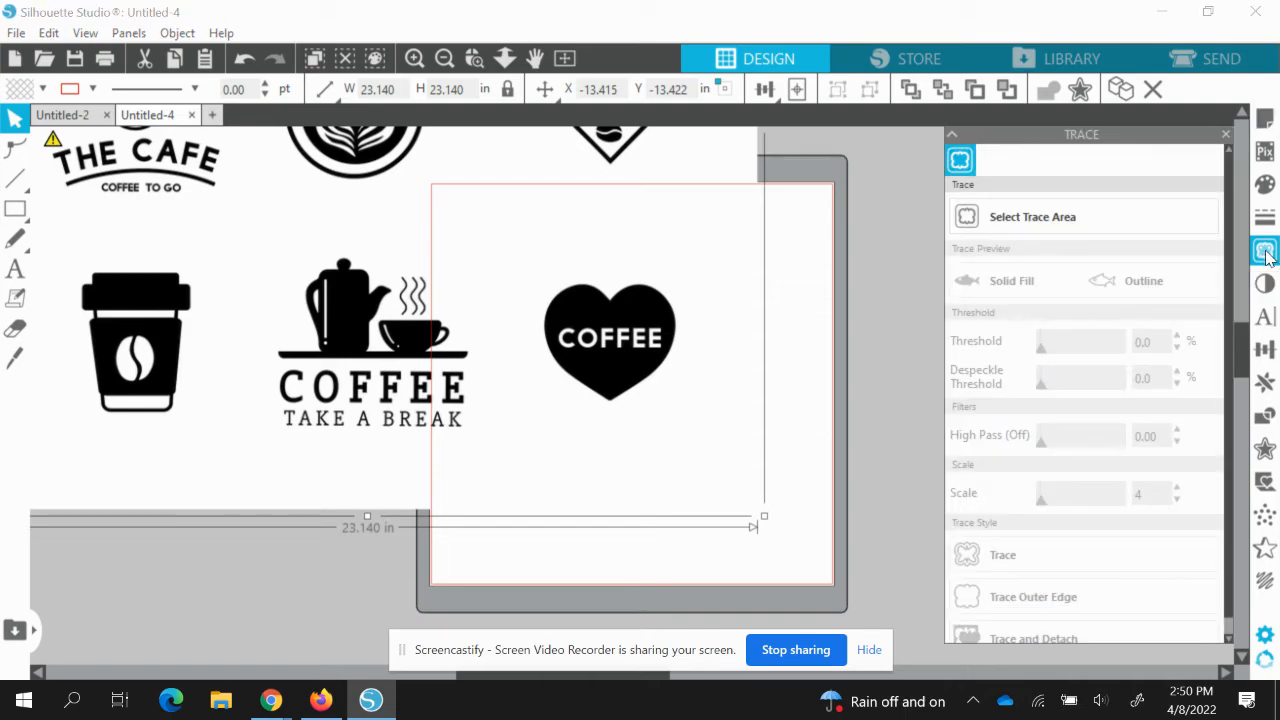
click(1035, 220)
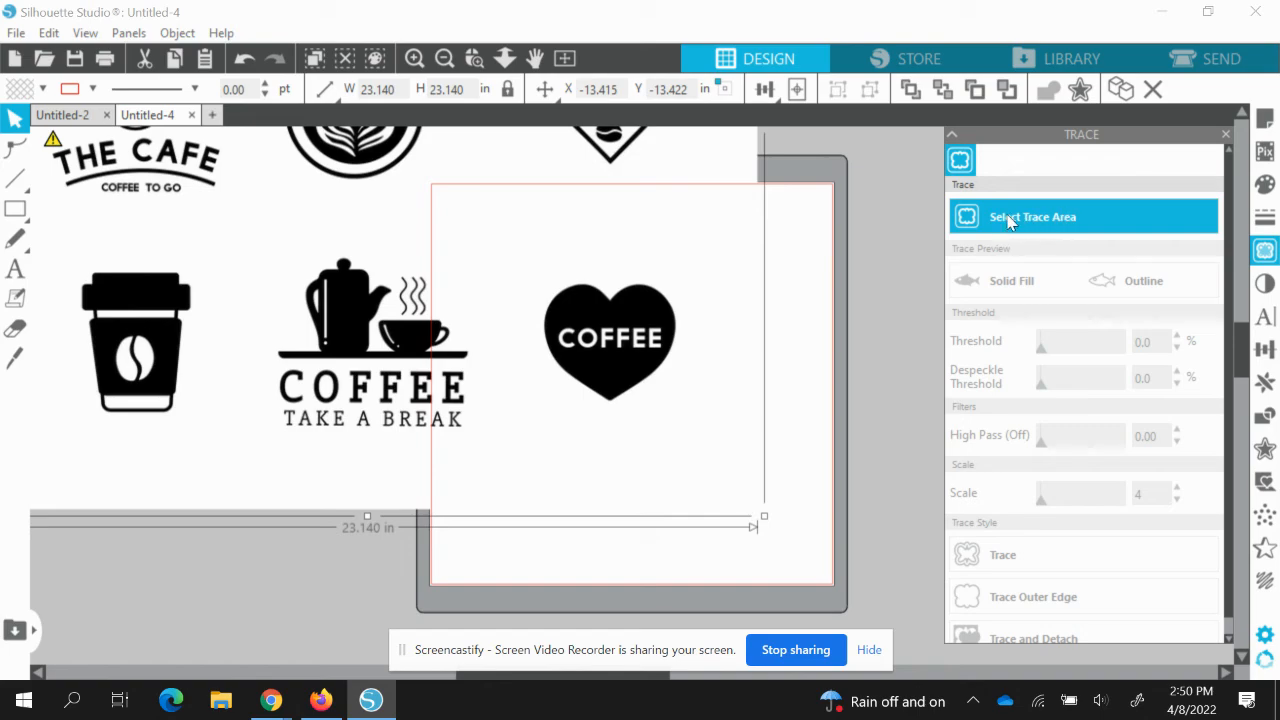
click(1008, 222)
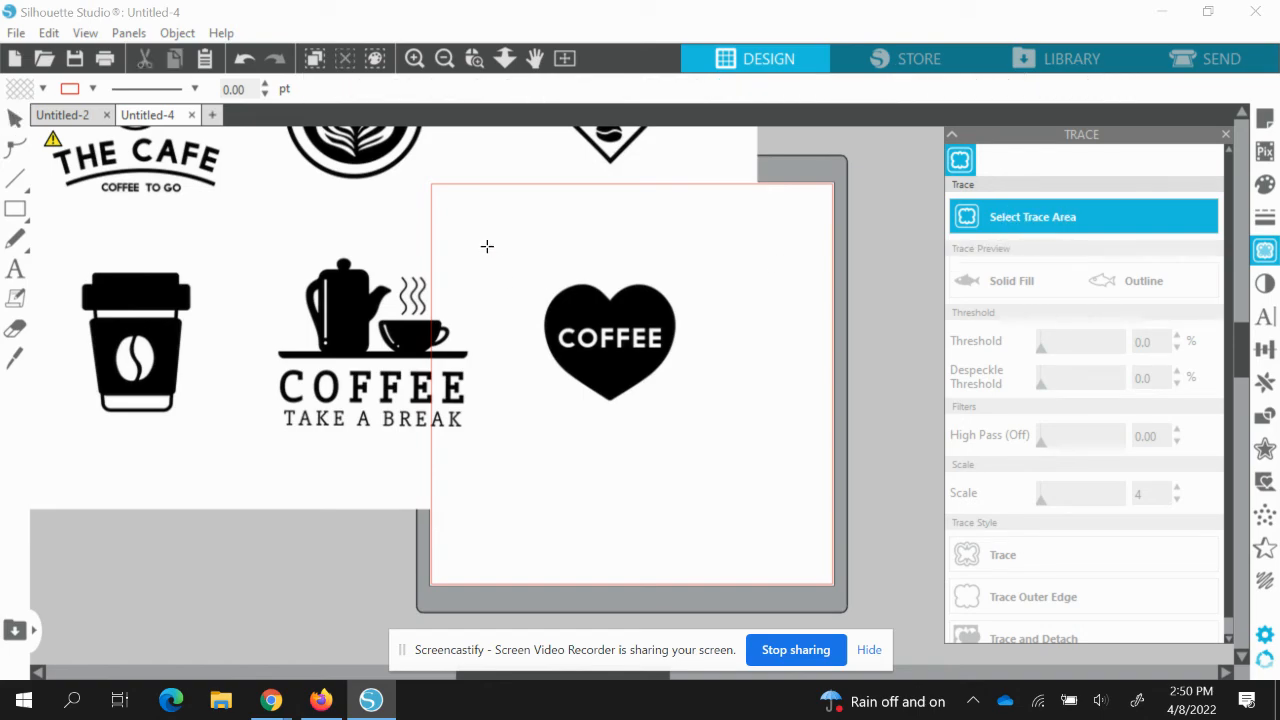
mouse_move(498, 241)
mouse_down()
mouse_move(702, 405)
mouse_move(720, 458)
mouse_up()
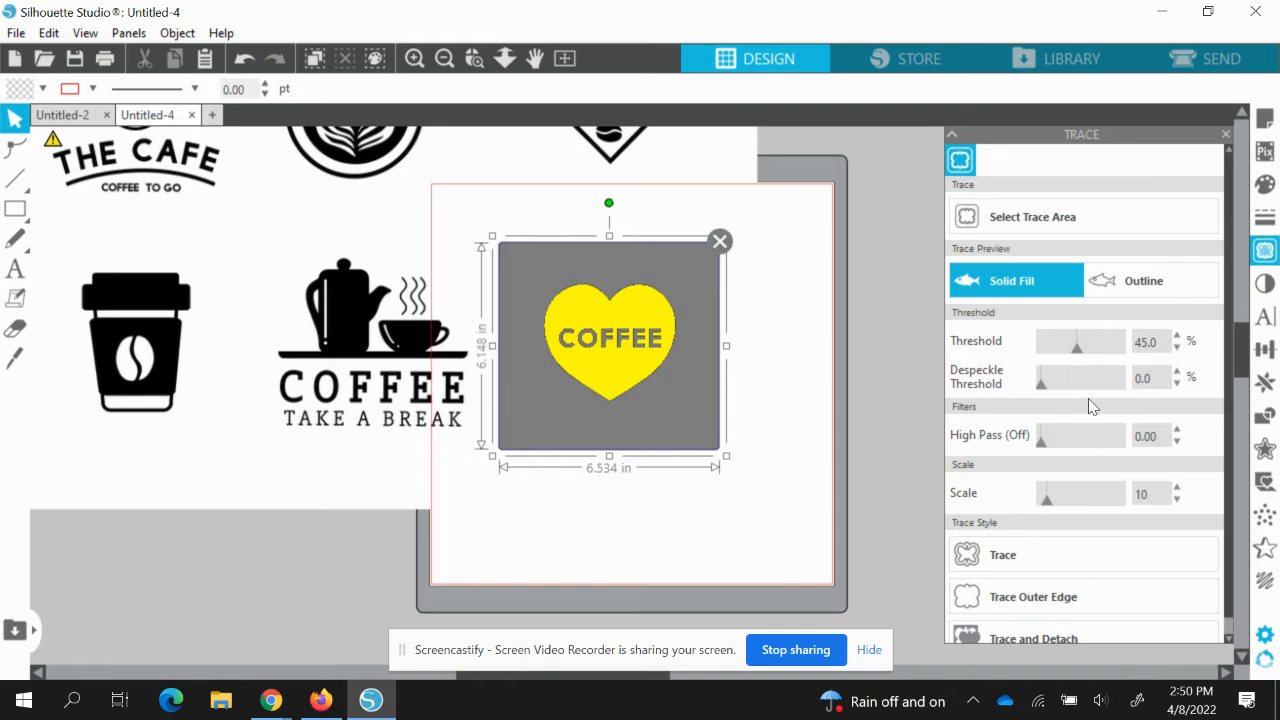
click(993, 556)
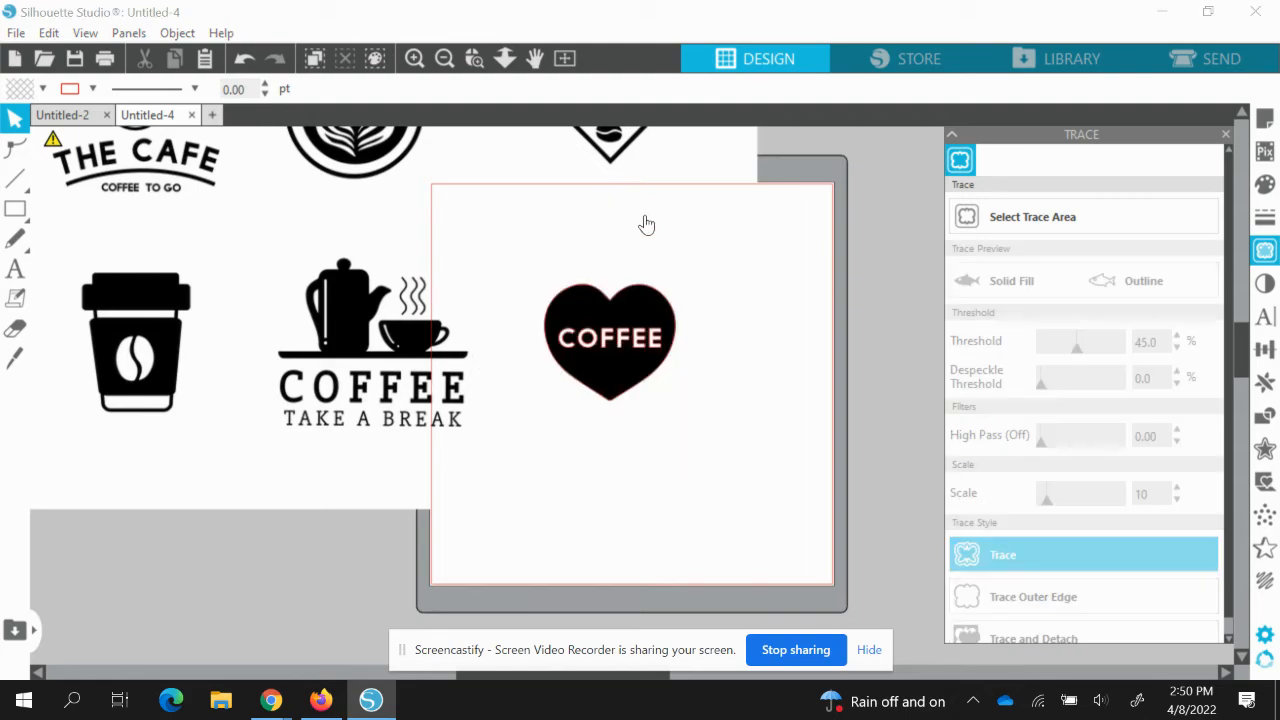
mouse_move(666, 160)
mouse_down()
mouse_move(380, 202)
mouse_move(304, 179)
mouse_up()
click(545, 260)
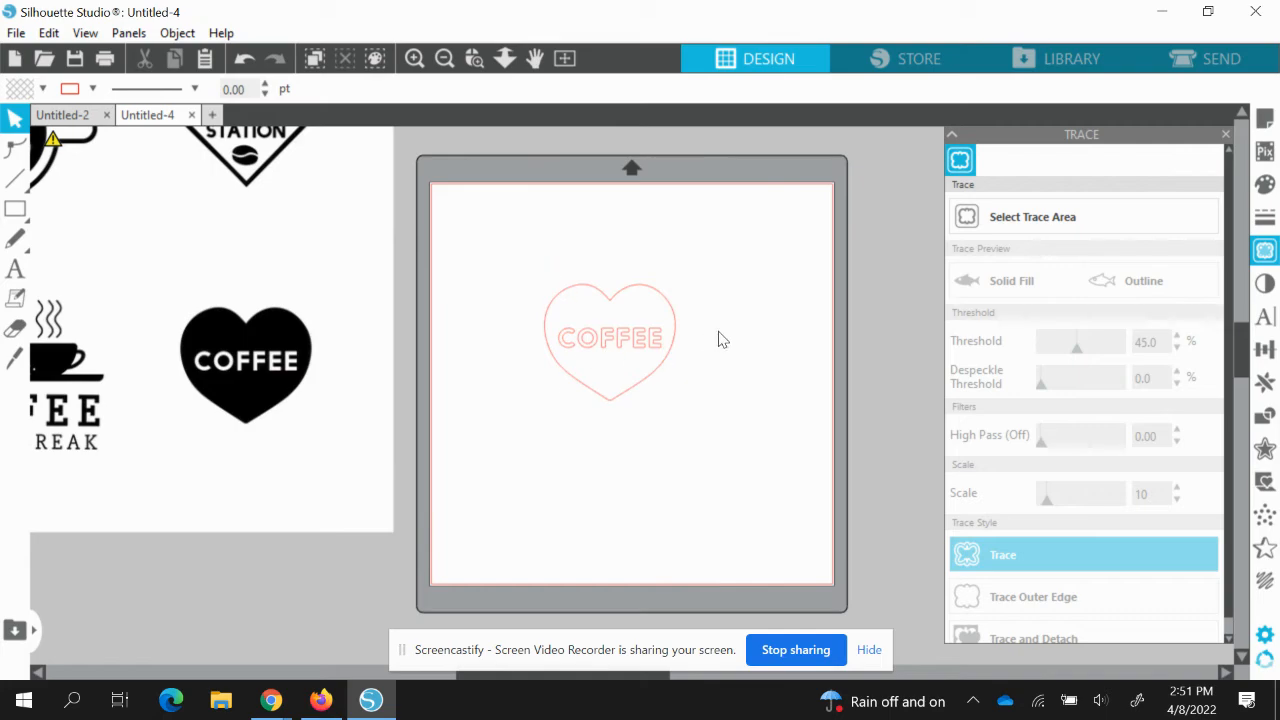
Inspect the edit points of the traced heart up close, selecting a point on the outer edge of the letter O
scroll(799, 241, up, 2)
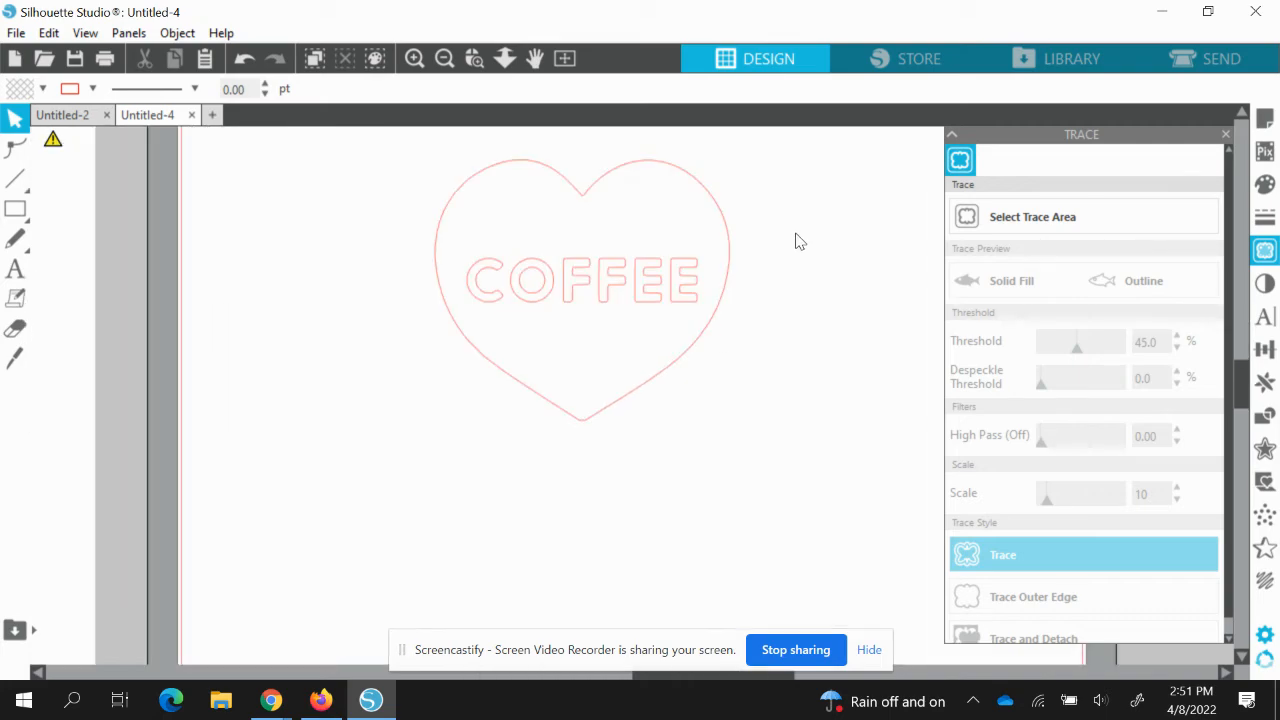
scroll(799, 241, up, 1)
drag(796, 236, 820, 298)
scroll(816, 278, up, 8)
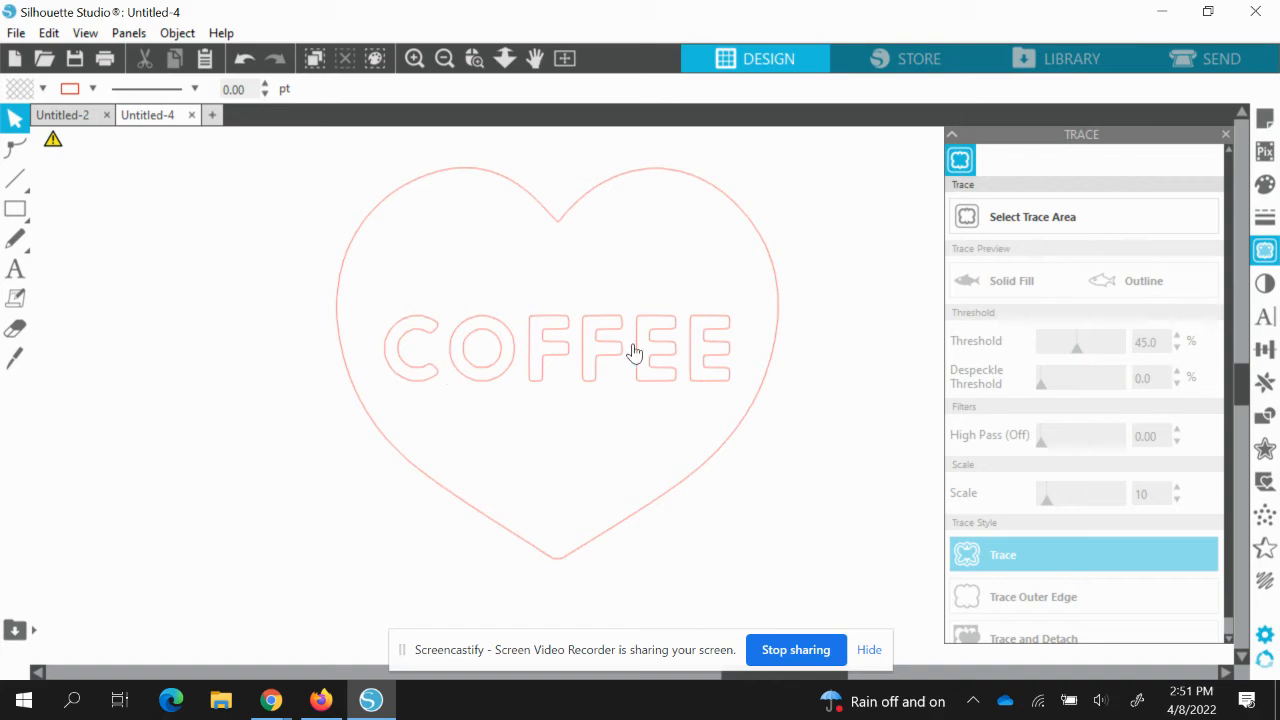
double_click(514, 363)
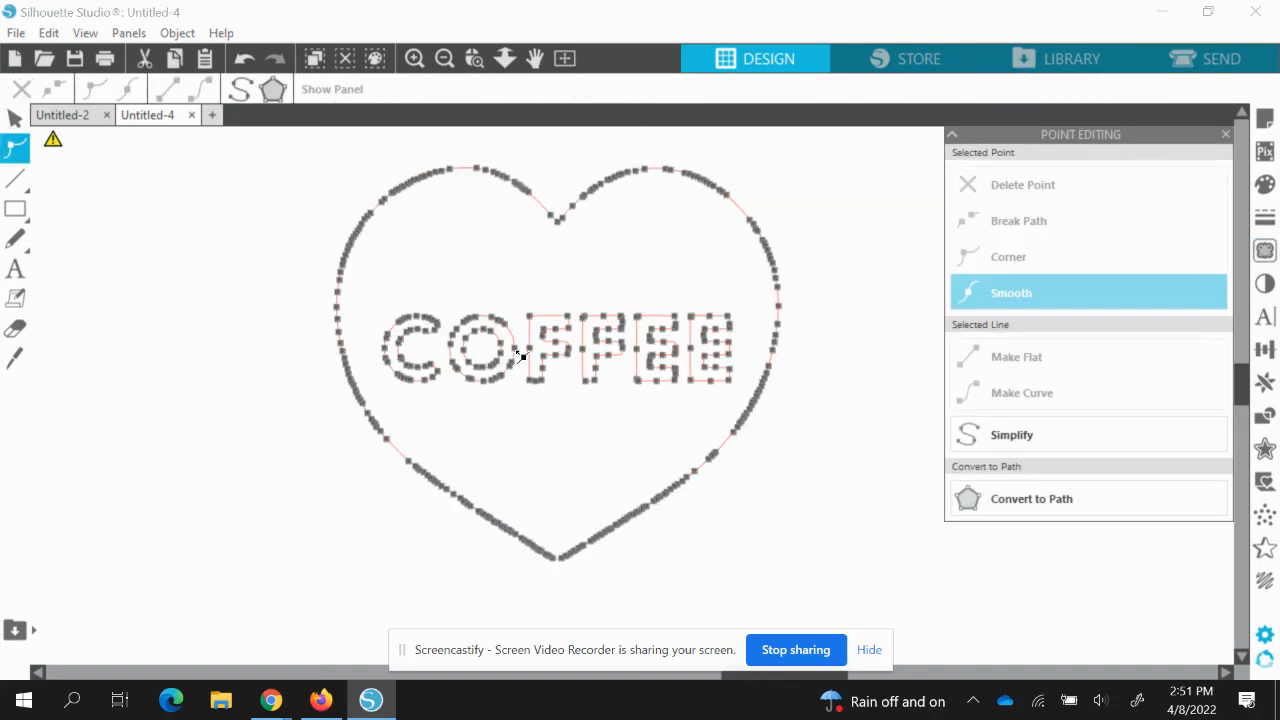
click(515, 350)
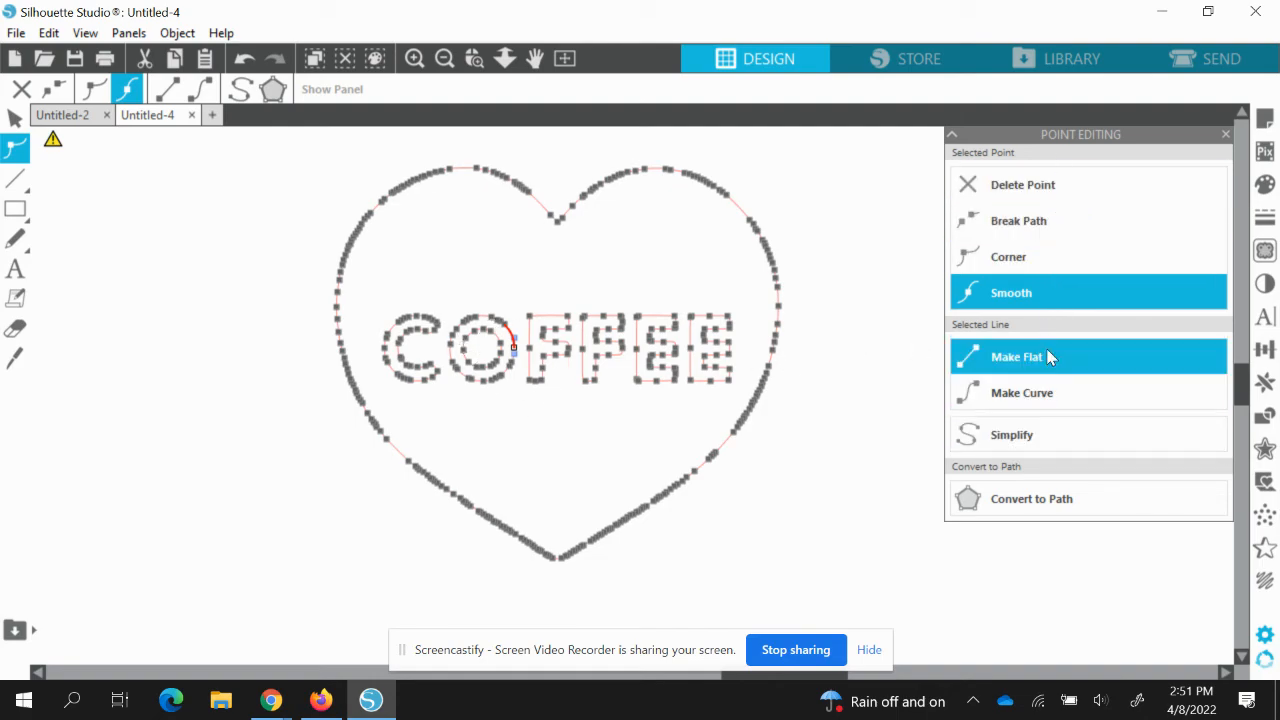
click(792, 431)
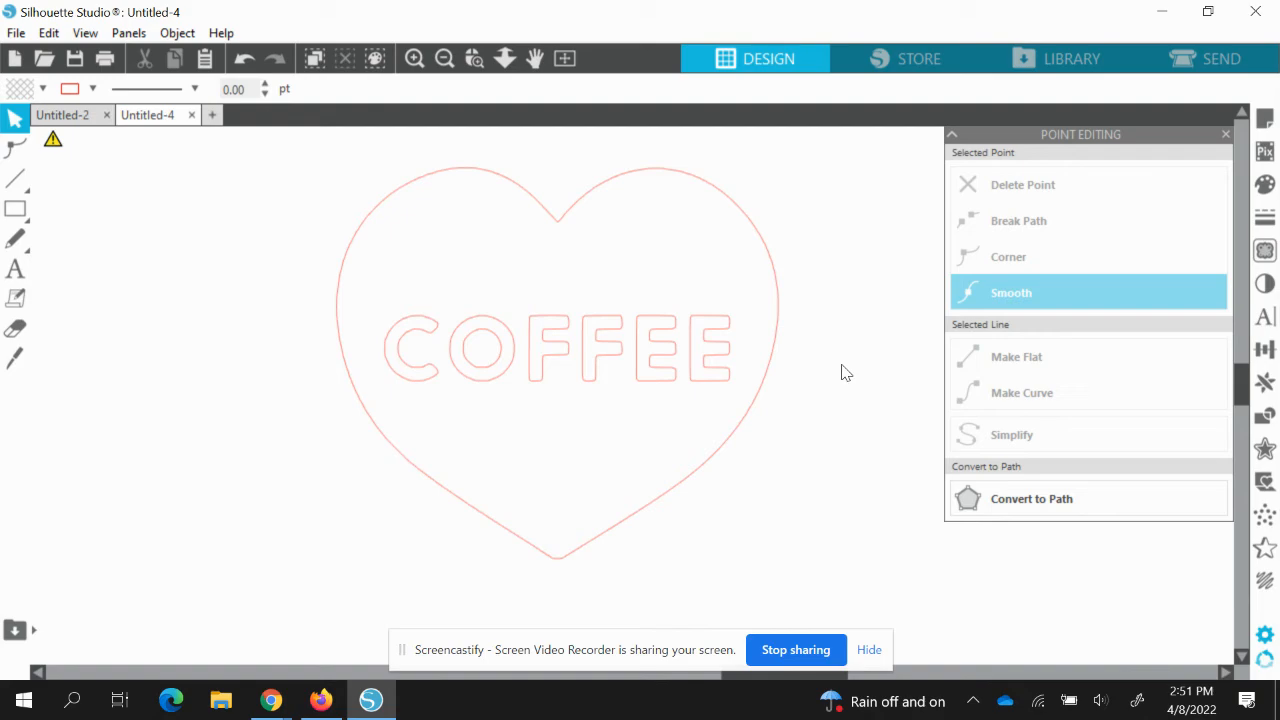
Move the traced COFFEE heart to the upper-left corner of the cutting area
scroll(841, 368, down, 5)
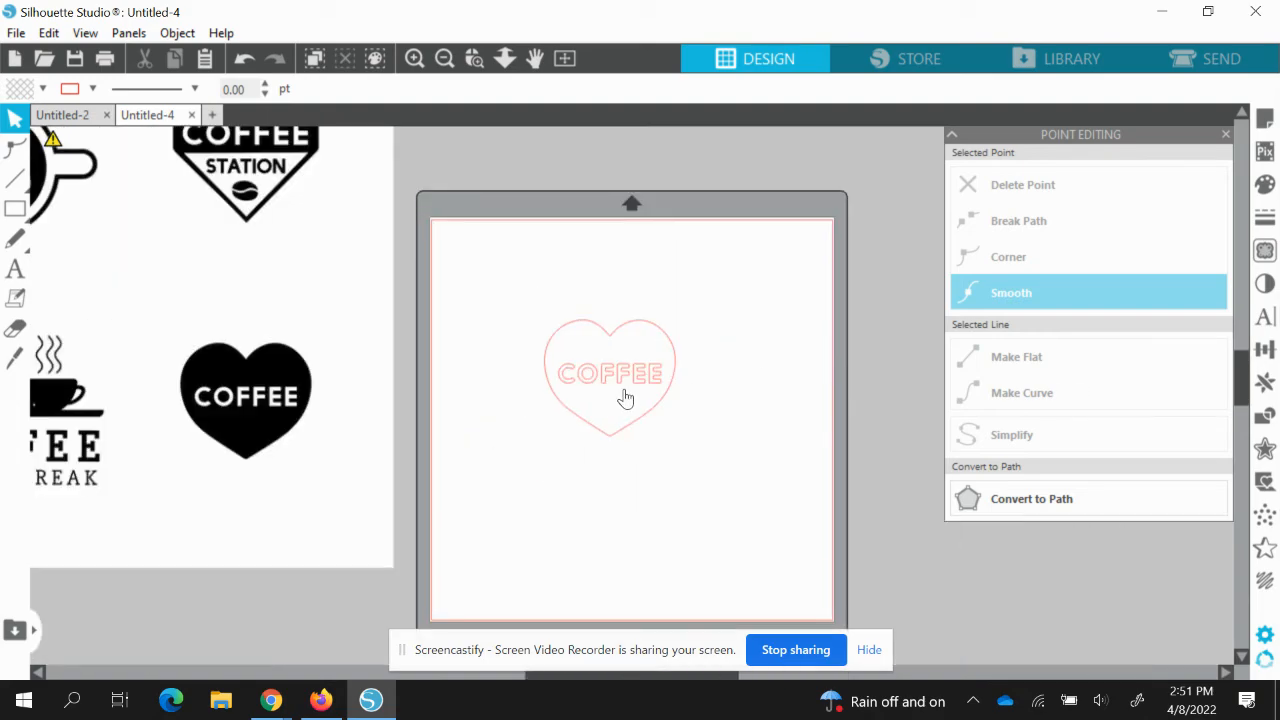
drag(612, 385, 522, 304)
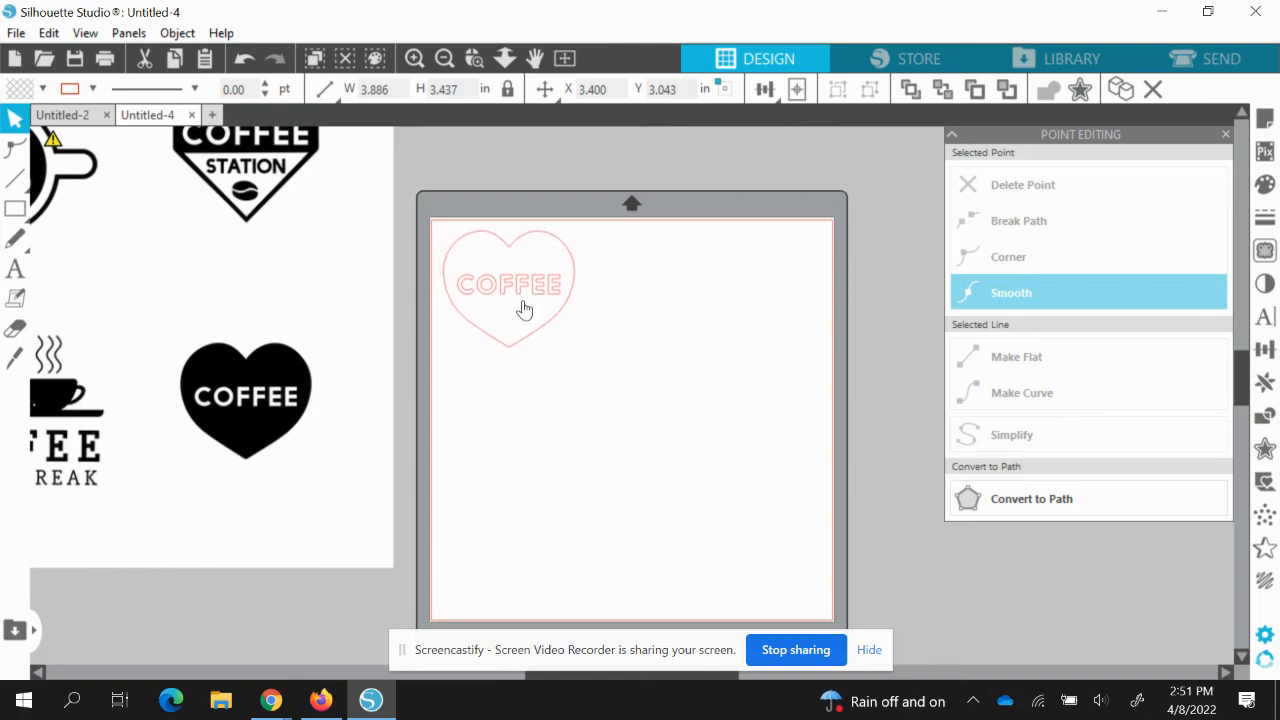
click(522, 304)
Paste two copies of the traced COFFEE heart and place one in the upper-right corner of the cutting area
click(509, 298)
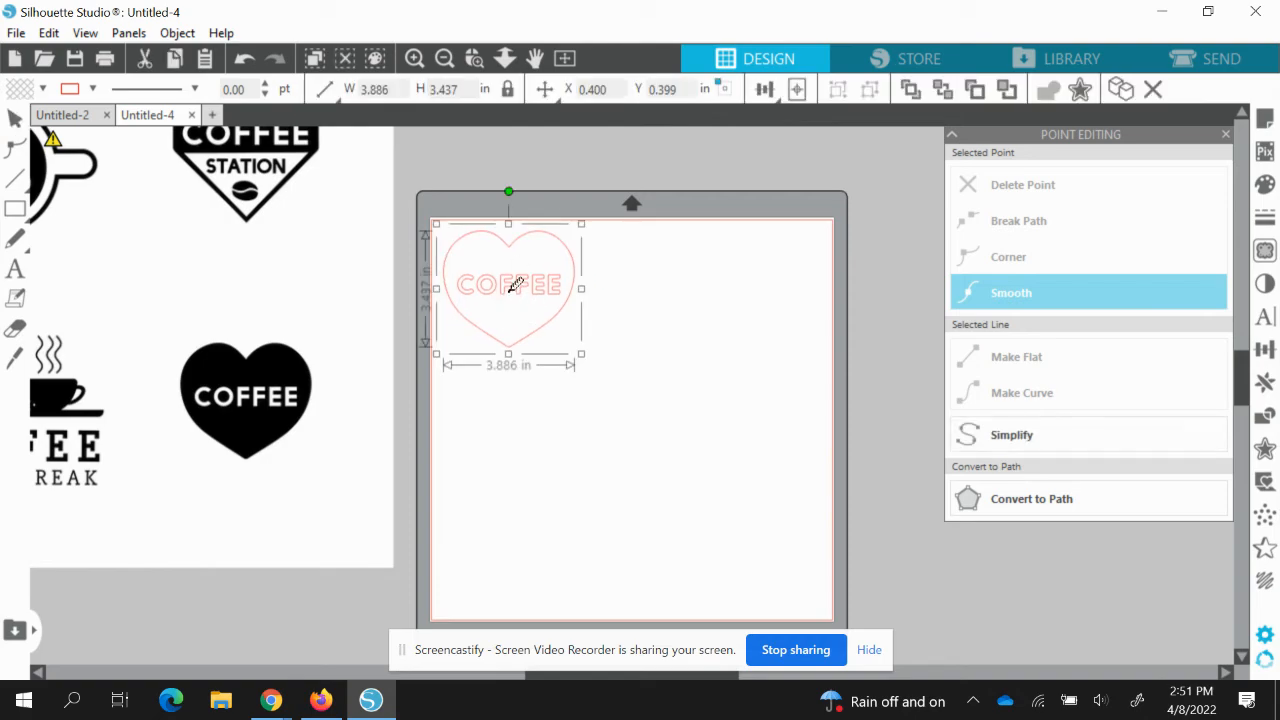
click(608, 437)
key(ctrl+v)
key(ctrl+v)
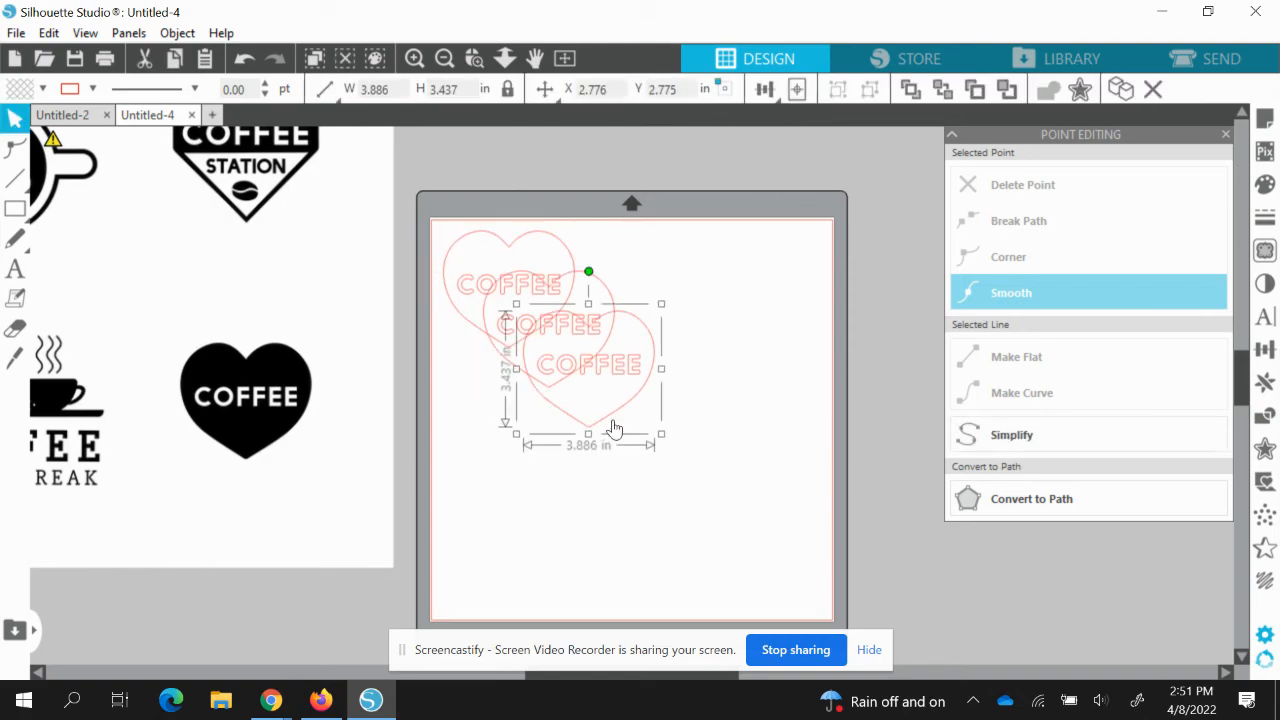
drag(621, 391, 810, 285)
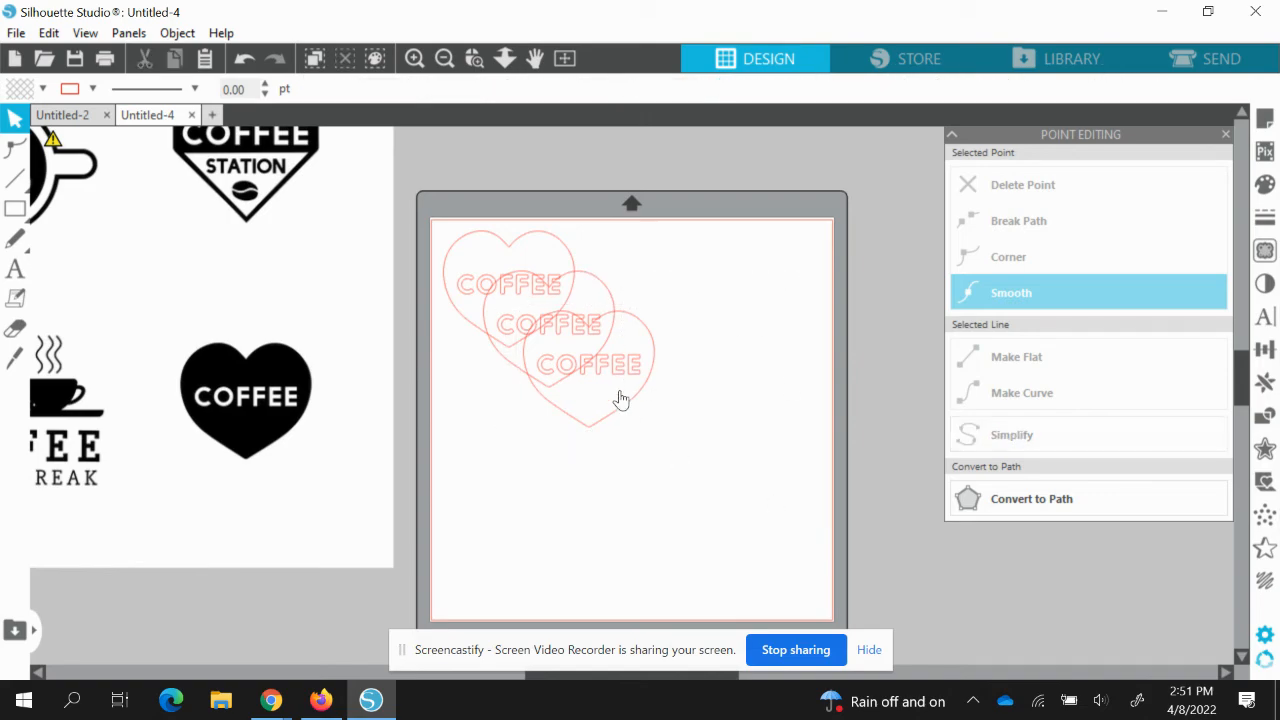
drag(615, 388, 785, 309)
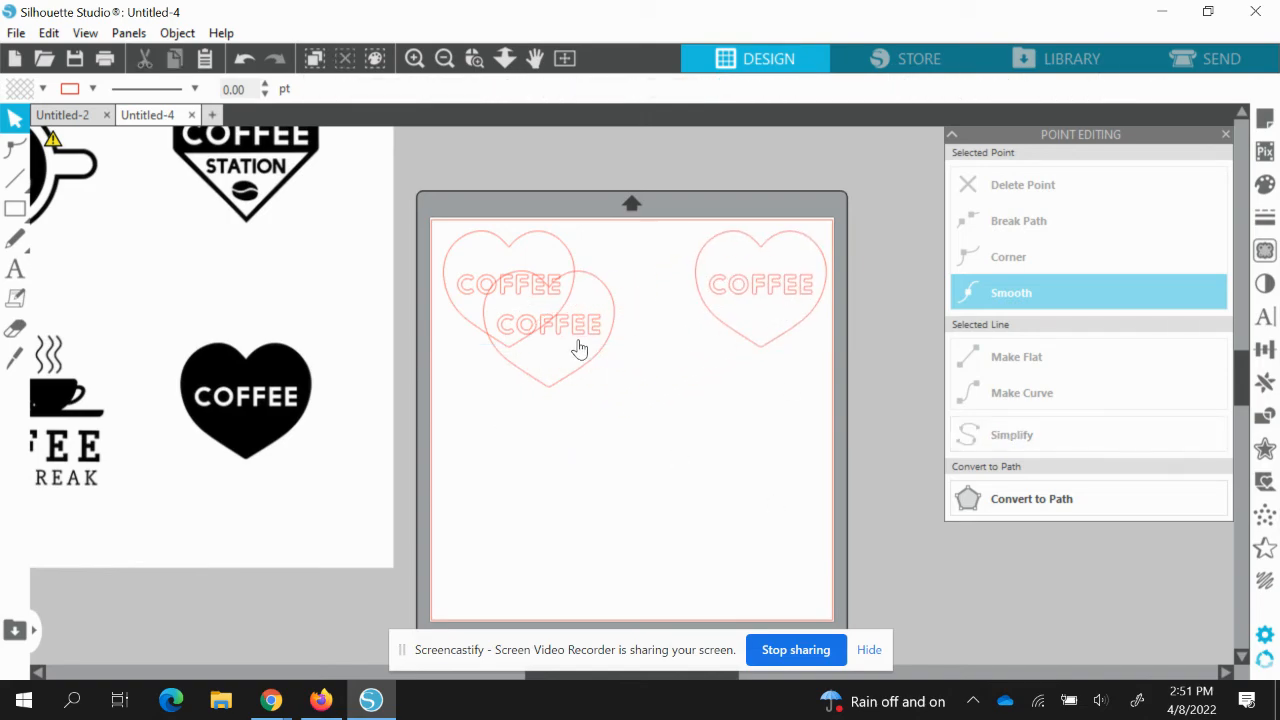
Place the second heart copy between the two upper hearts, rotate it about 180 degrees and nest it upward into the gap
drag(574, 349, 665, 385)
click(666, 385)
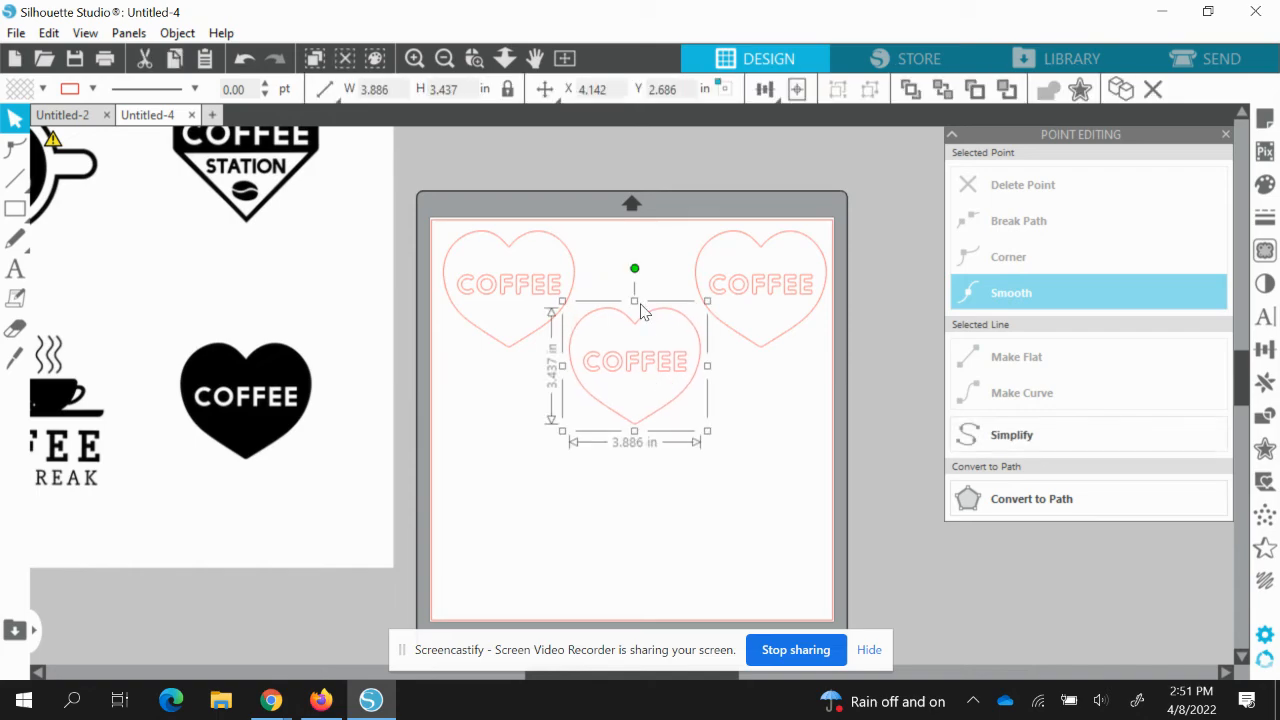
drag(634, 271, 634, 460)
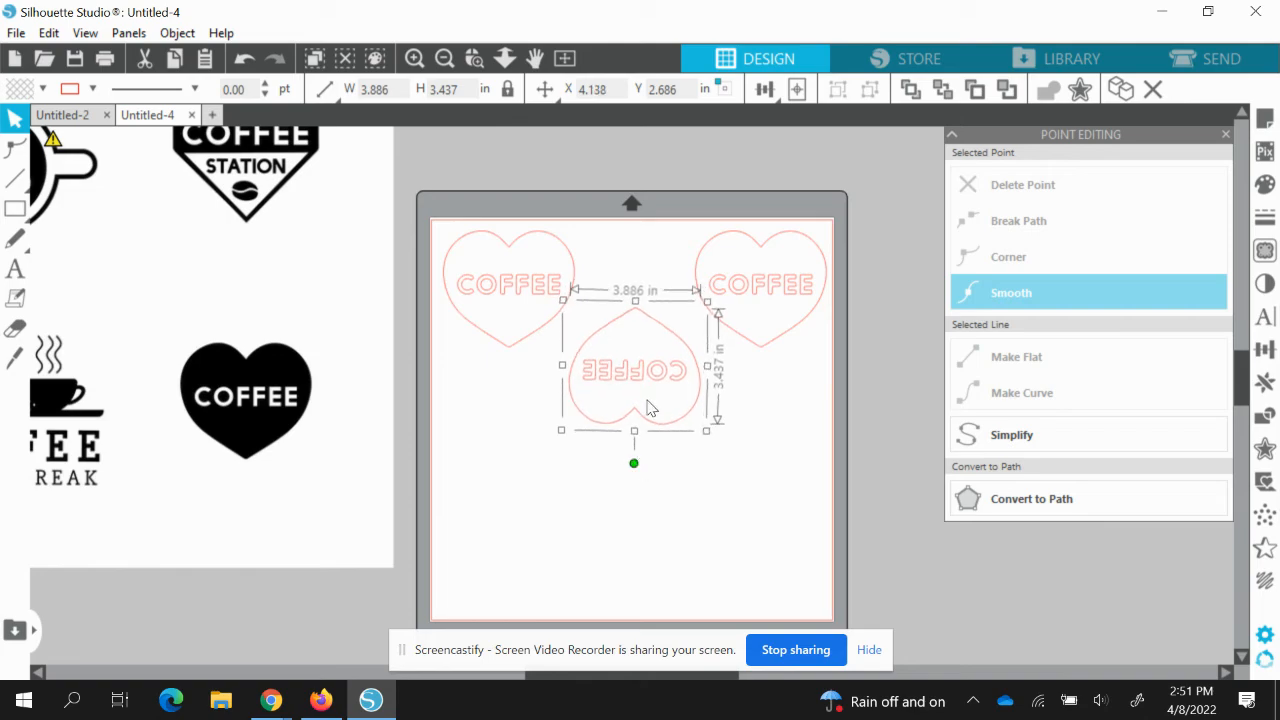
drag(646, 366, 646, 332)
click(760, 417)
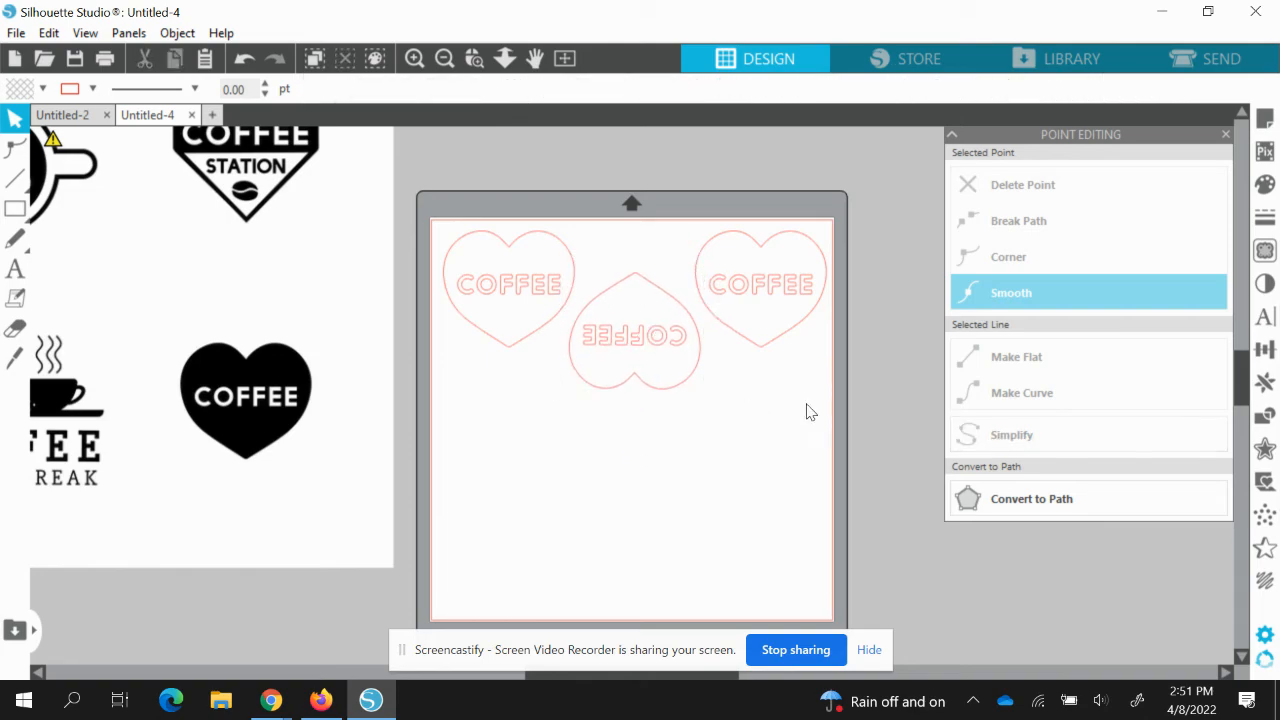
Delete the upside-down heart and the upper-right heart, keeping only the original COFFEE heart
click(647, 350)
key(Delete)
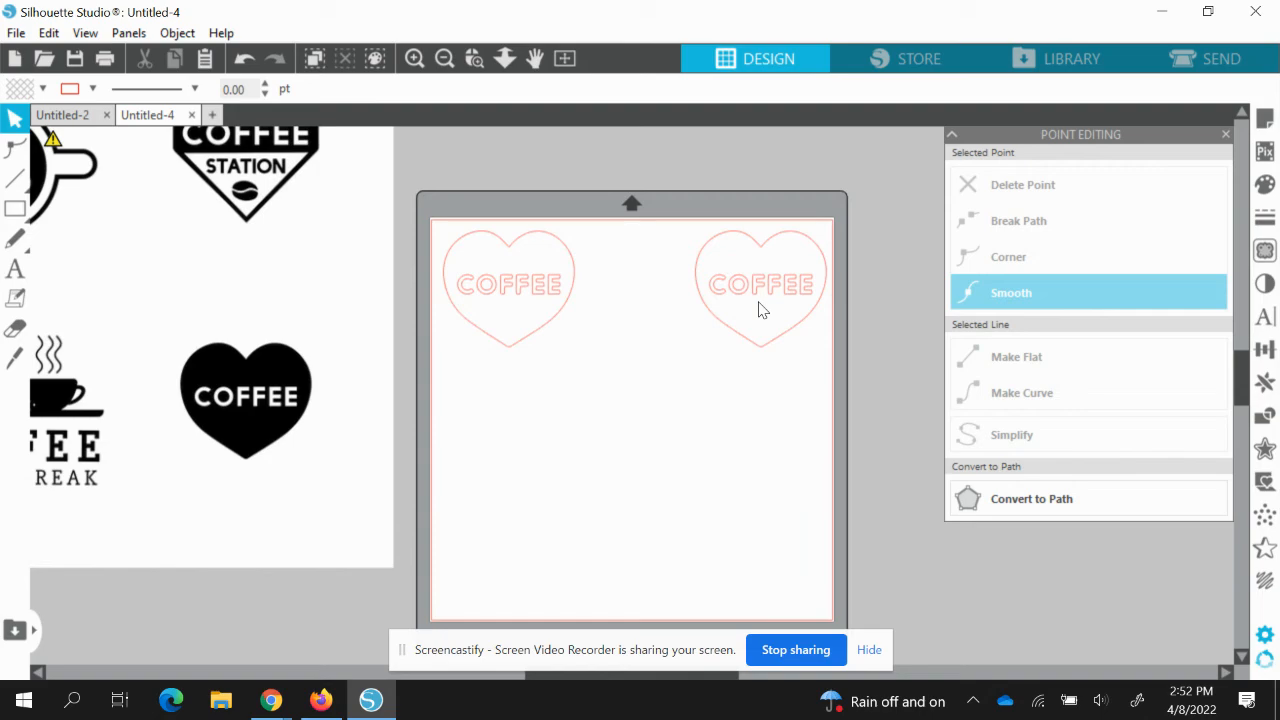
click(756, 347)
key(Delete)
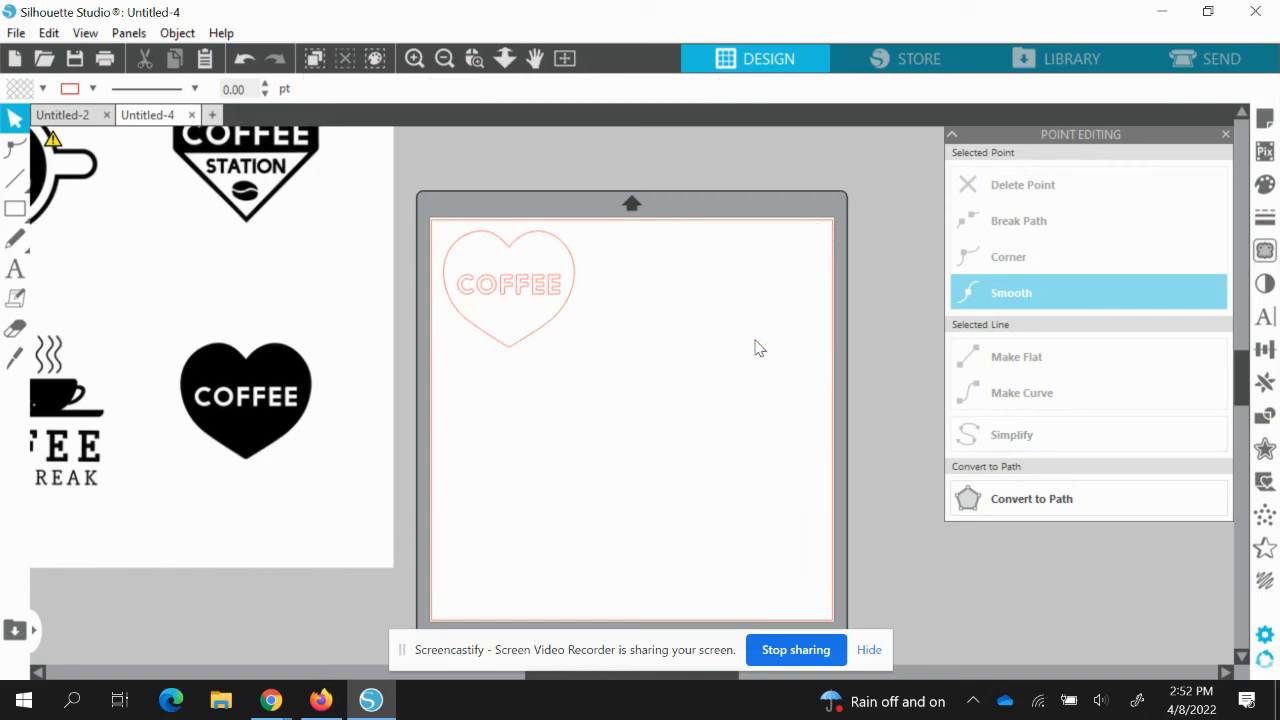
Enlarge the COFFEE heart proportionally to about 10.26 by 9.08 in and centre it horizontally in the cutting area
click(550, 318)
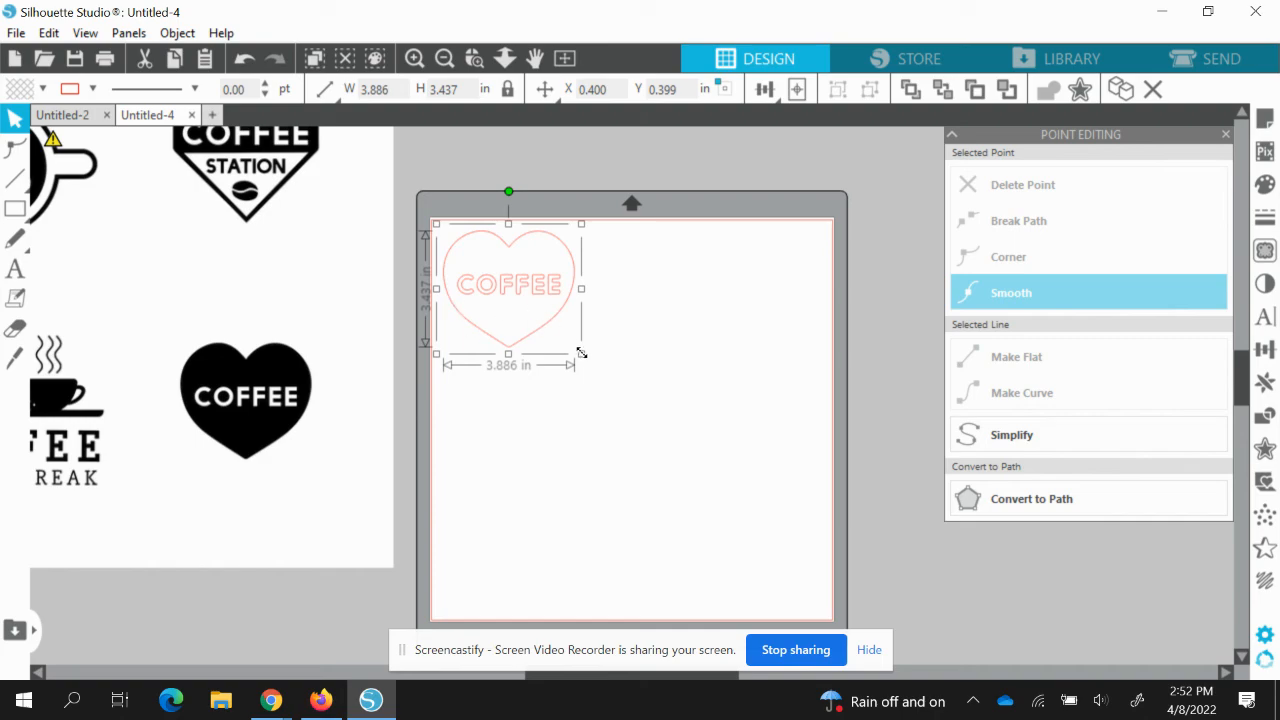
drag(581, 353, 838, 501)
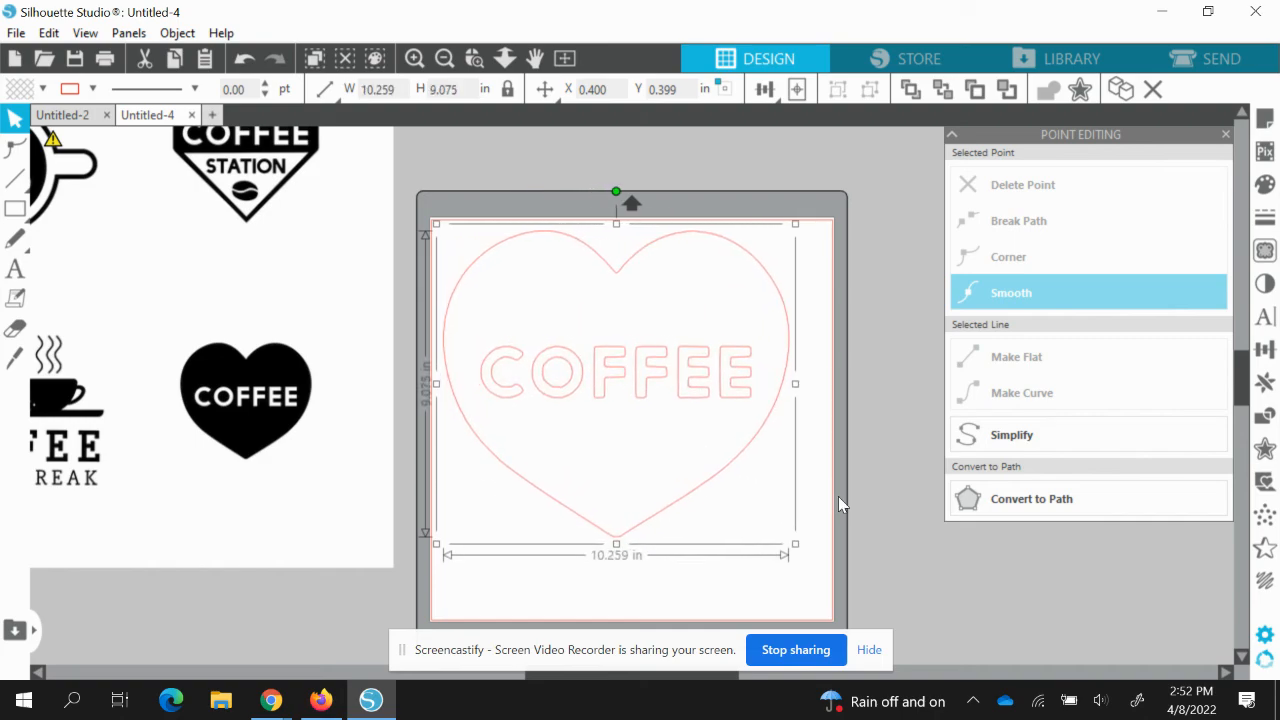
click(695, 418)
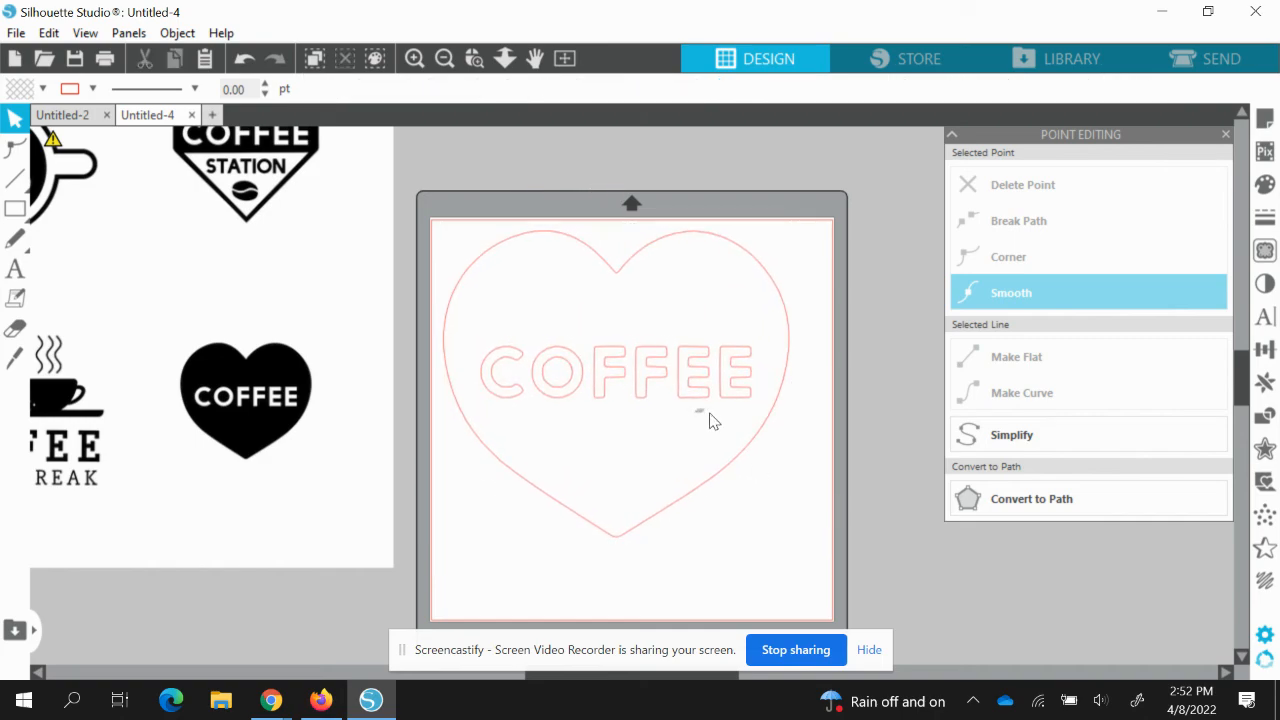
drag(748, 449, 767, 464)
click(766, 465)
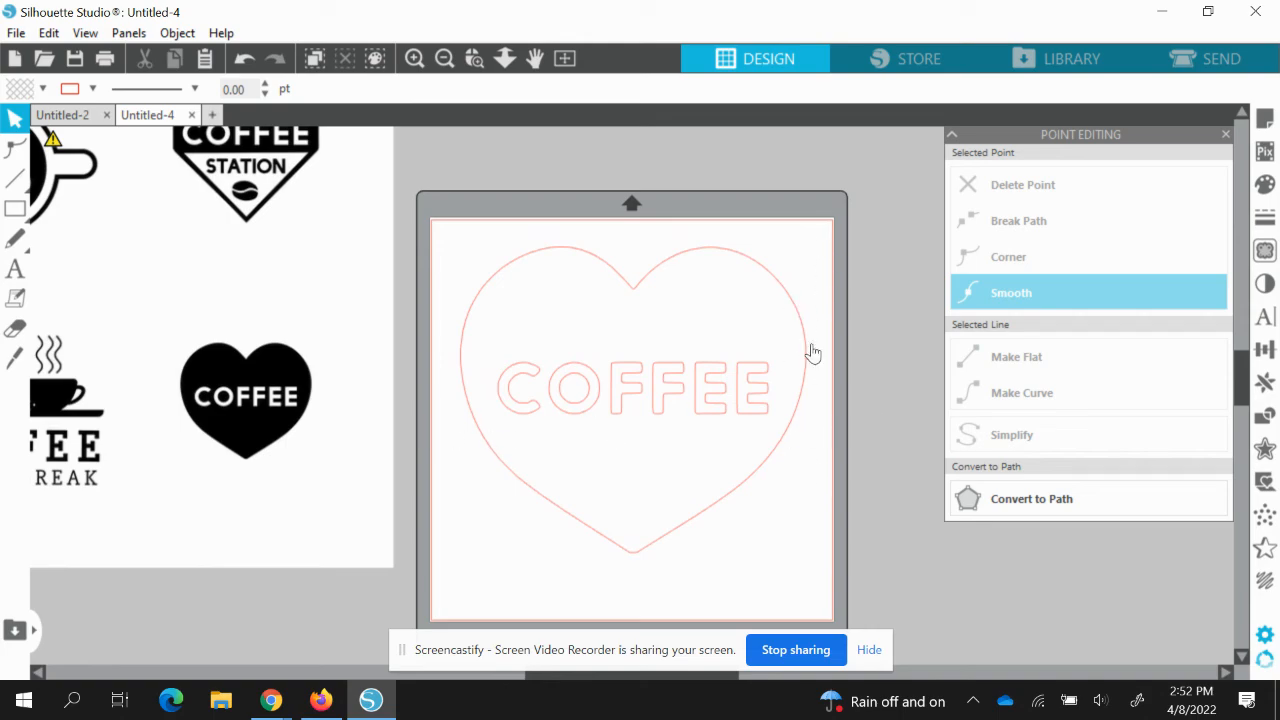
Mirror the enlarged COFFEE heart horizontally so its lettering reads backwards, and deselect it
click(790, 429)
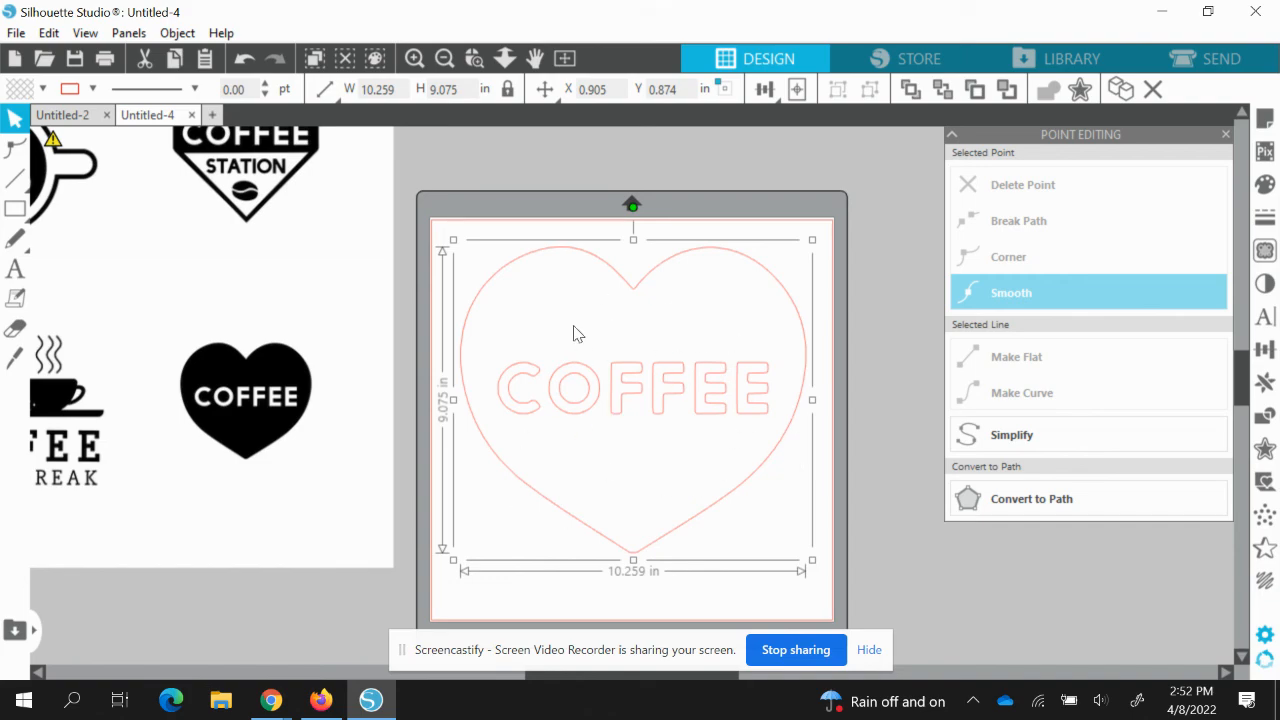
click(177, 33)
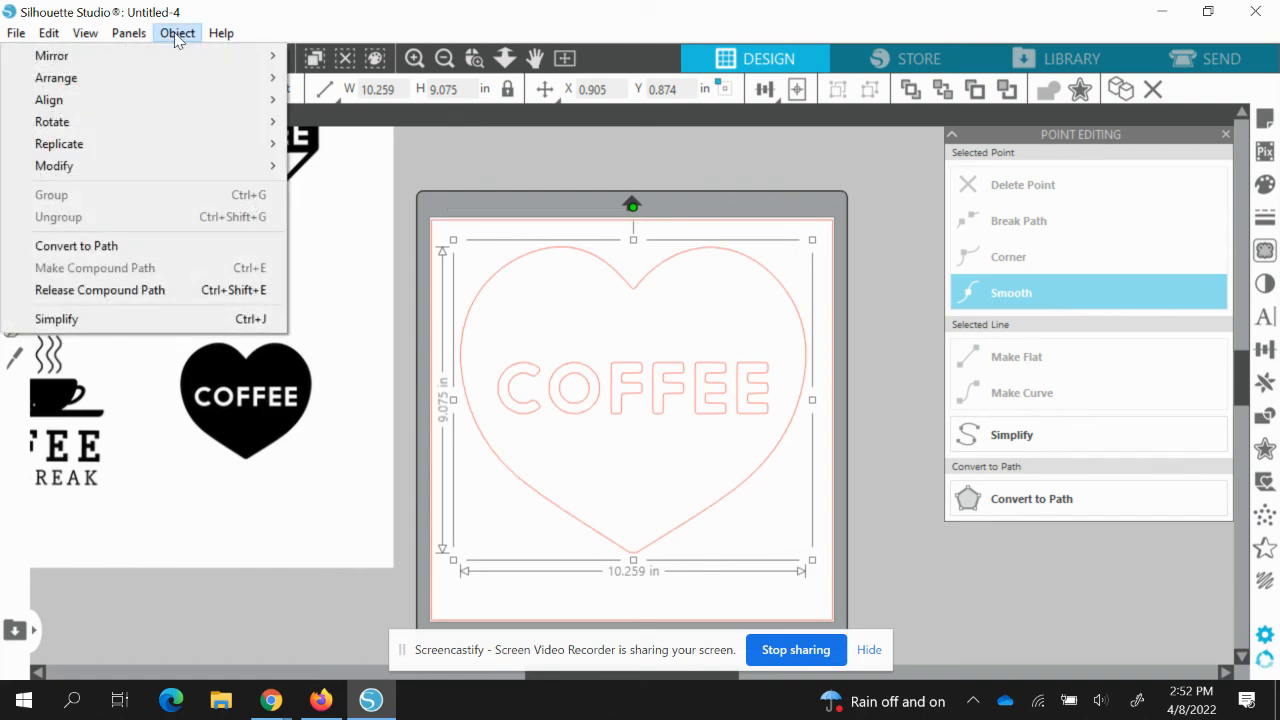
mouse_move(175, 57)
click(359, 56)
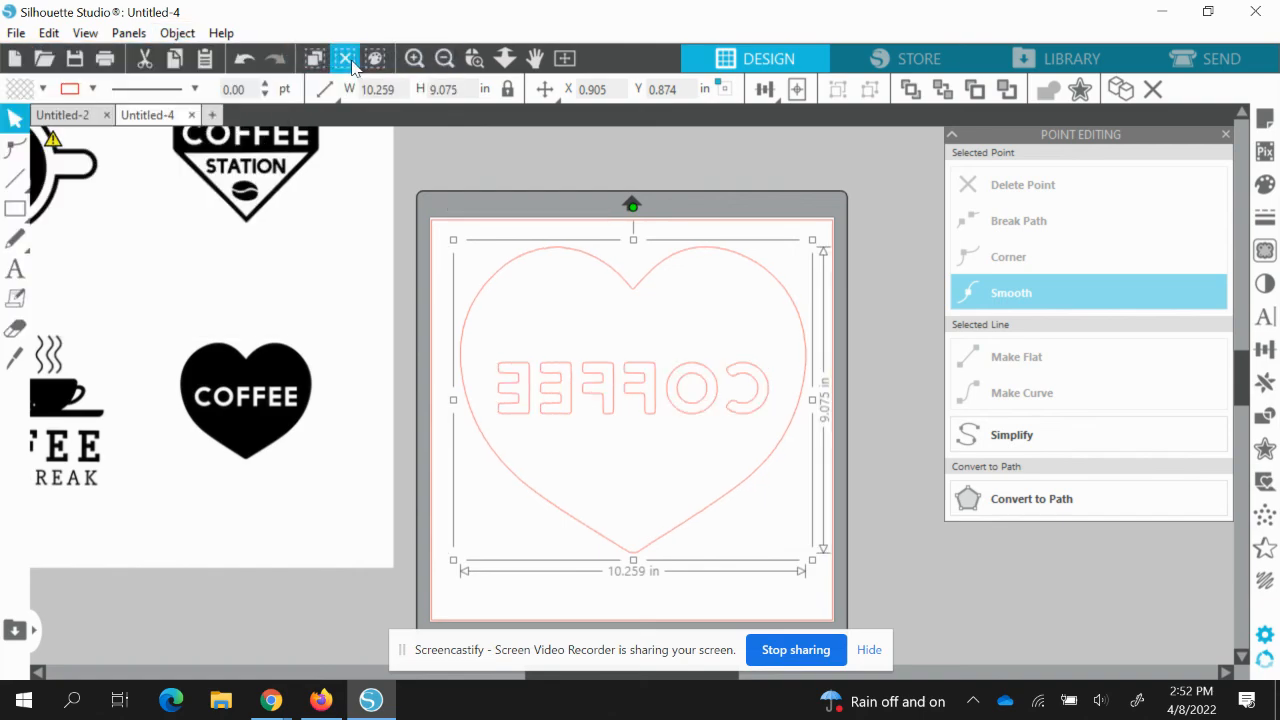
click(823, 243)
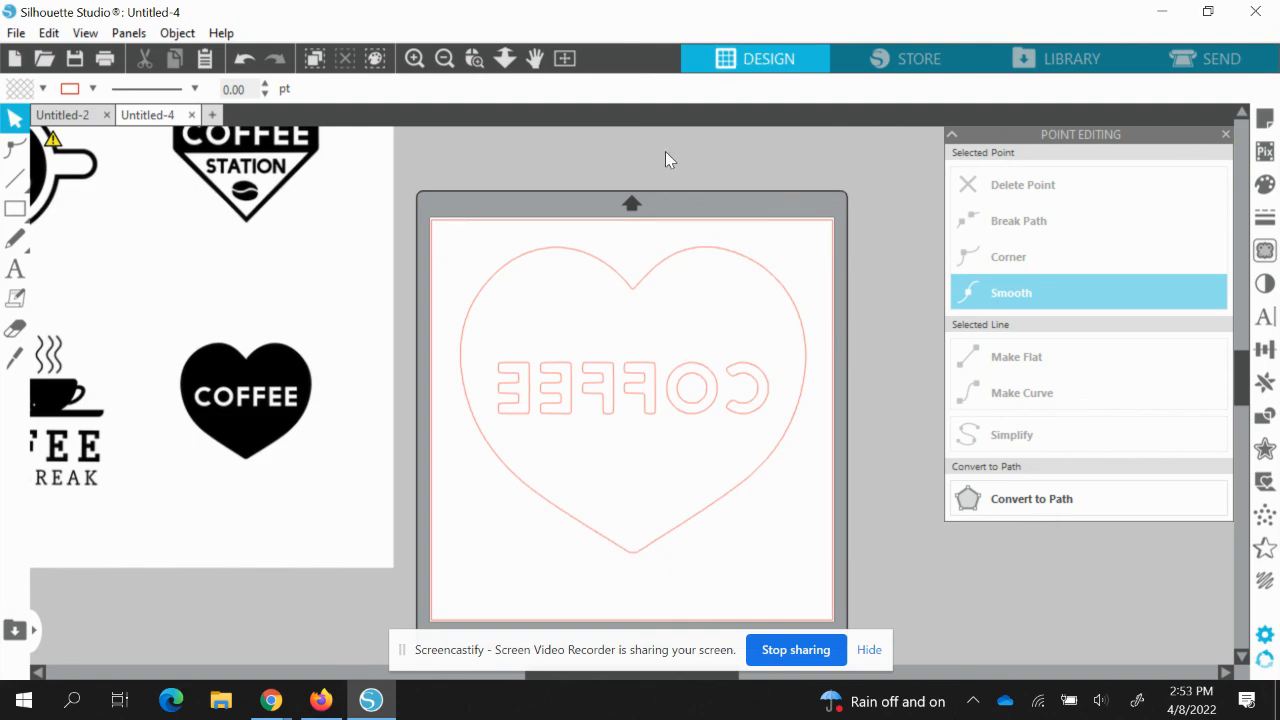
Check the cut preview and material settings for sending the mirrored heart, and return to the design view
click(1200, 59)
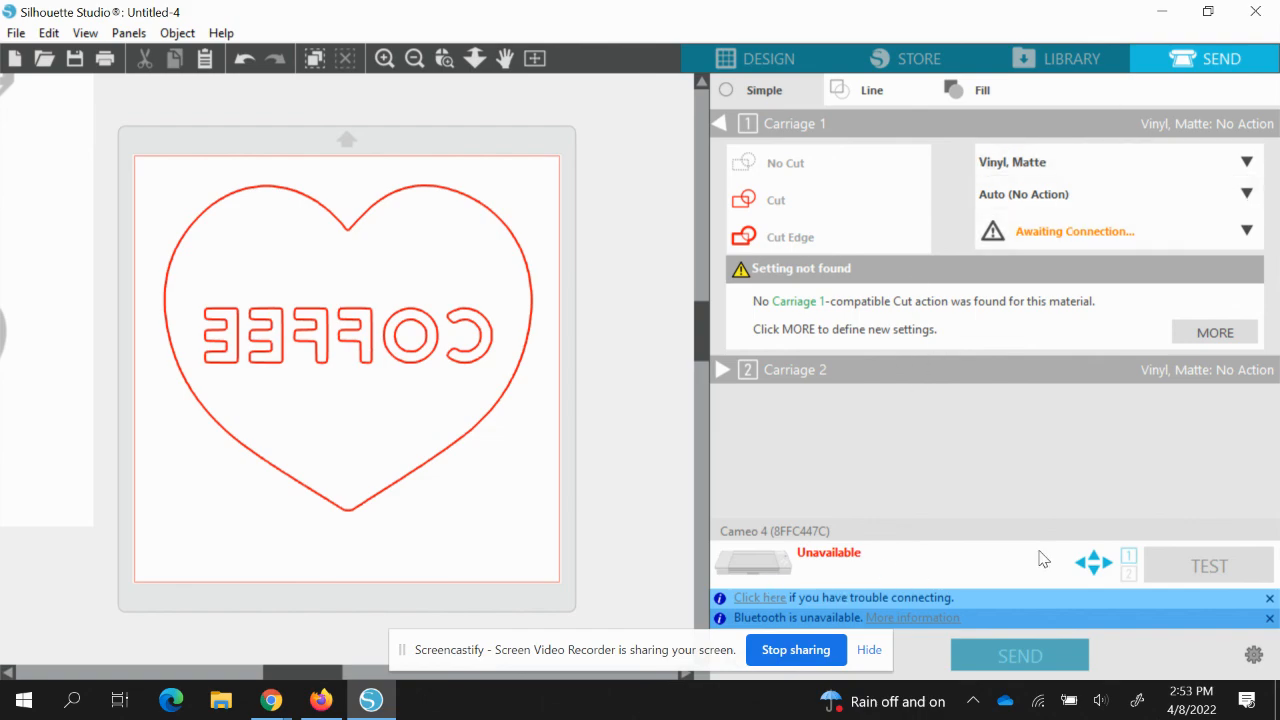
click(745, 64)
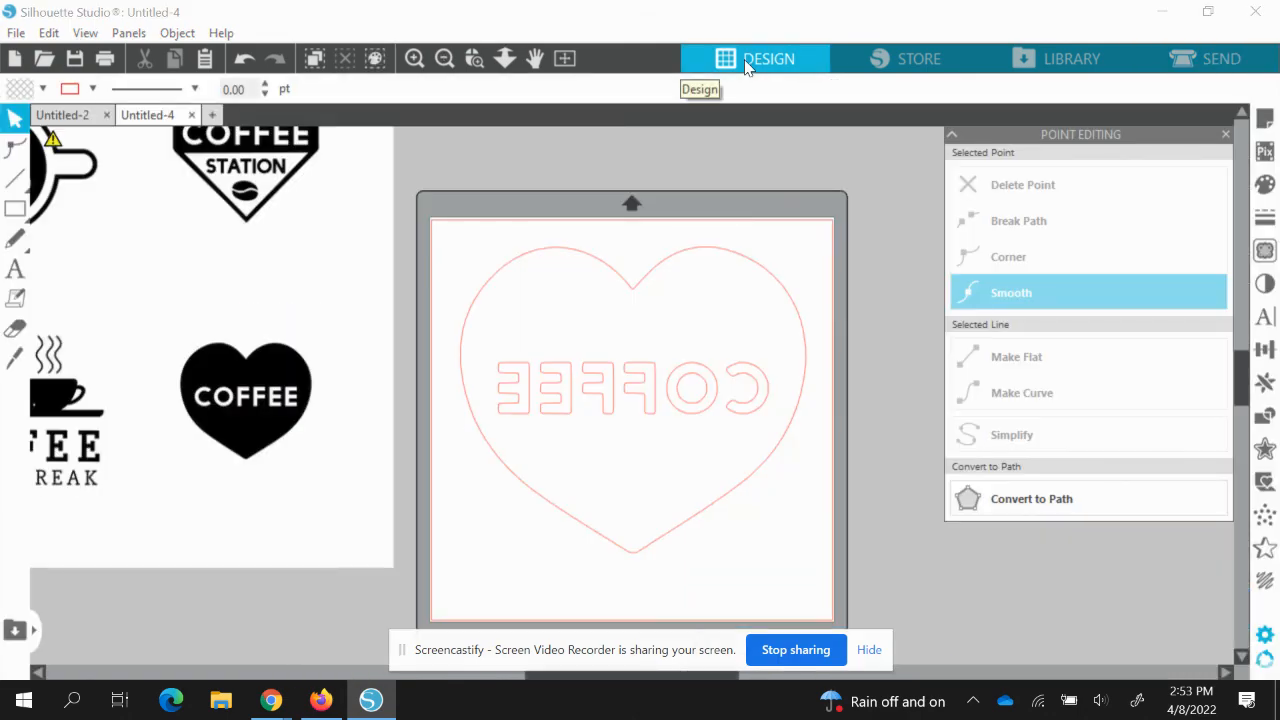